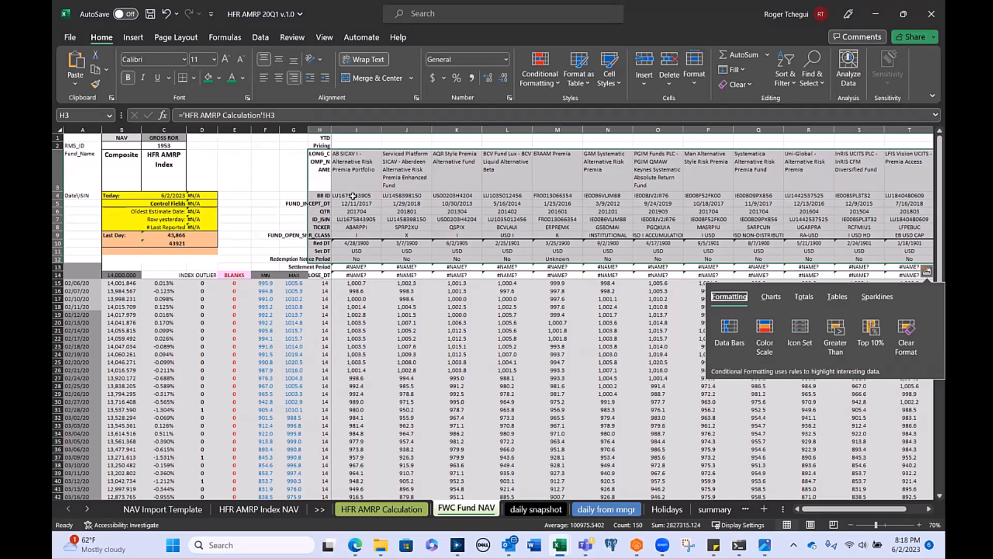
Define the selected fund header block starting at H3 on the FWC Fund NAV sheet as a named range called NAV
{"action": "left_click", "coordinate": [95, 115]}
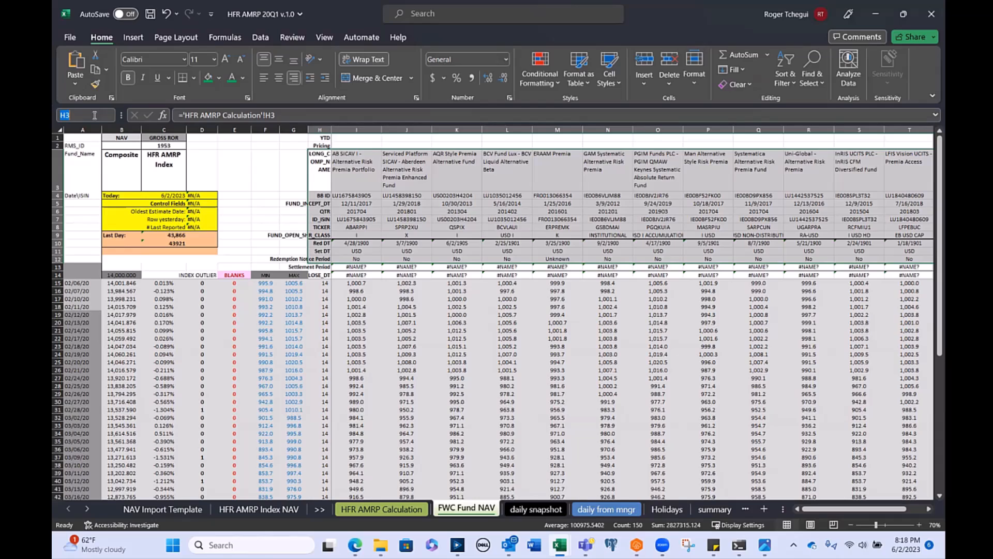
{"action": "type", "text": "NAV"}
{"action": "key", "text": "Return"}
Save the workbook to the Desktop as the macro-enabled file HFR AMRP 20Q1 v.1.0 and close it
{"action": "left_click", "coordinate": [75, 37]}
{"action": "left_click", "coordinate": [101, 197]}
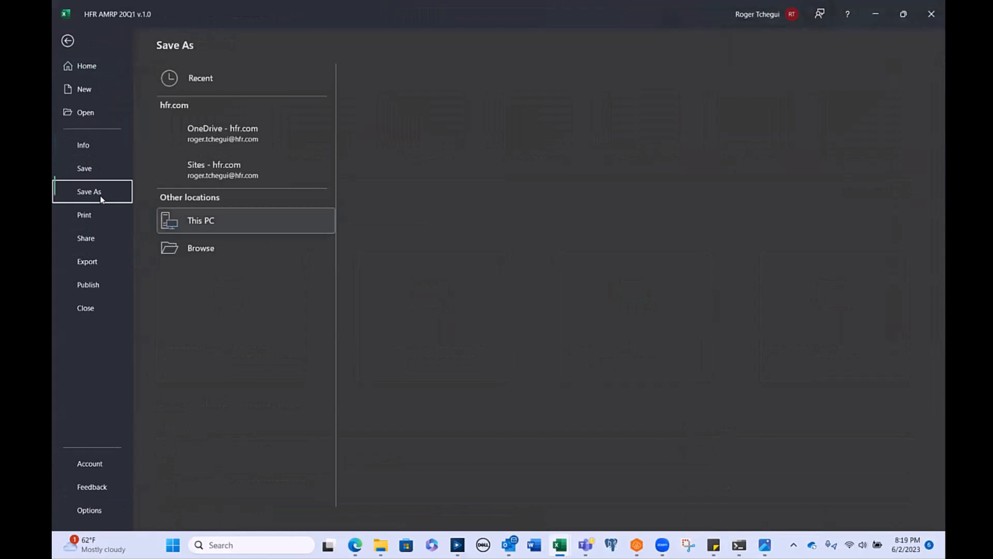
{"action": "left_click", "coordinate": [217, 275]}
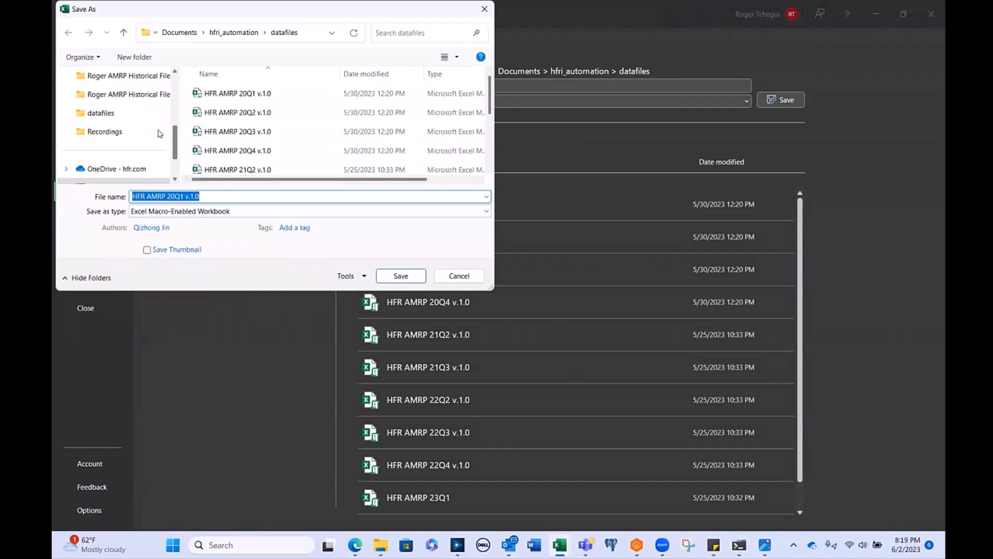
{"action": "left_click_drag", "start_coordinate": [176, 142], "coordinate": [180, 117]}
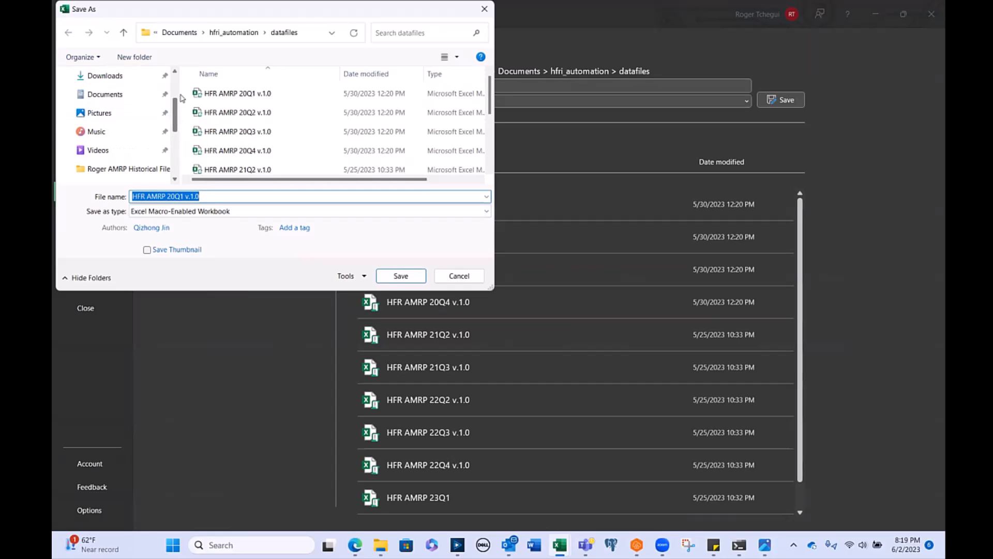
{"action": "left_click_drag", "start_coordinate": [181, 98], "coordinate": [179, 78]}
{"action": "left_click", "coordinate": [127, 131]}
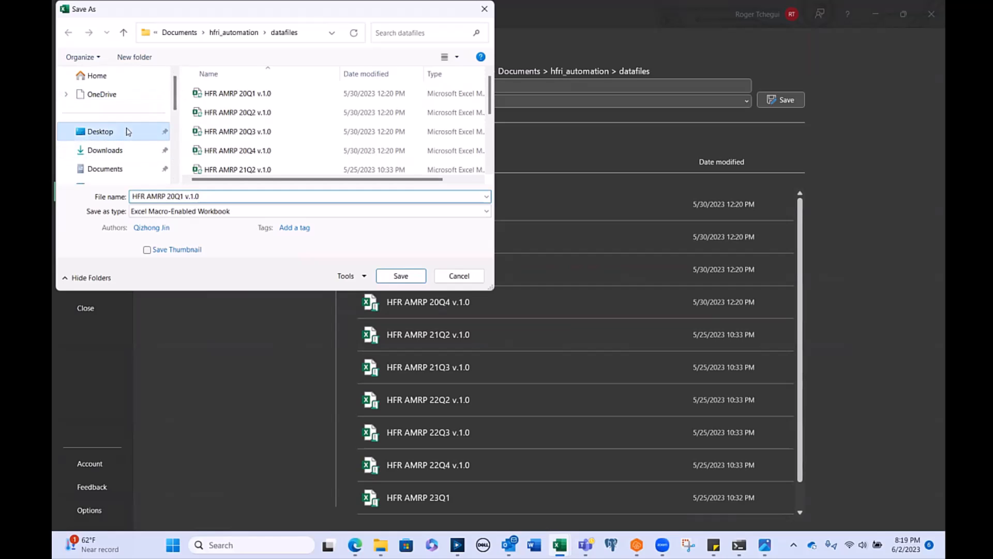
{"action": "left_click", "coordinate": [398, 276]}
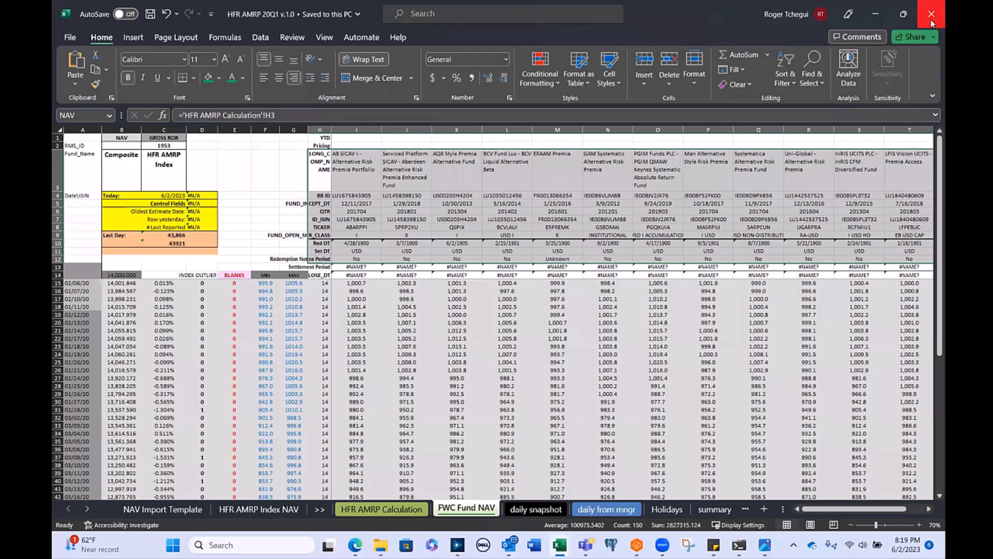
{"action": "left_click", "coordinate": [931, 23]}
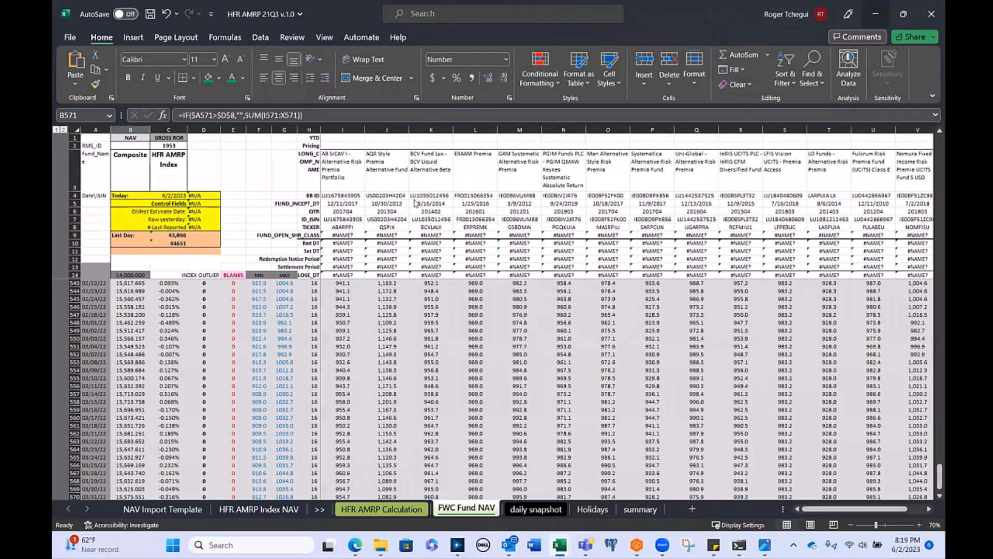
Switch to Alteryx Designer and connect the Input Data tool to the Desktop file HFR AMRP 20Q1 v.1.0
{"action": "left_click", "coordinate": [878, 16]}
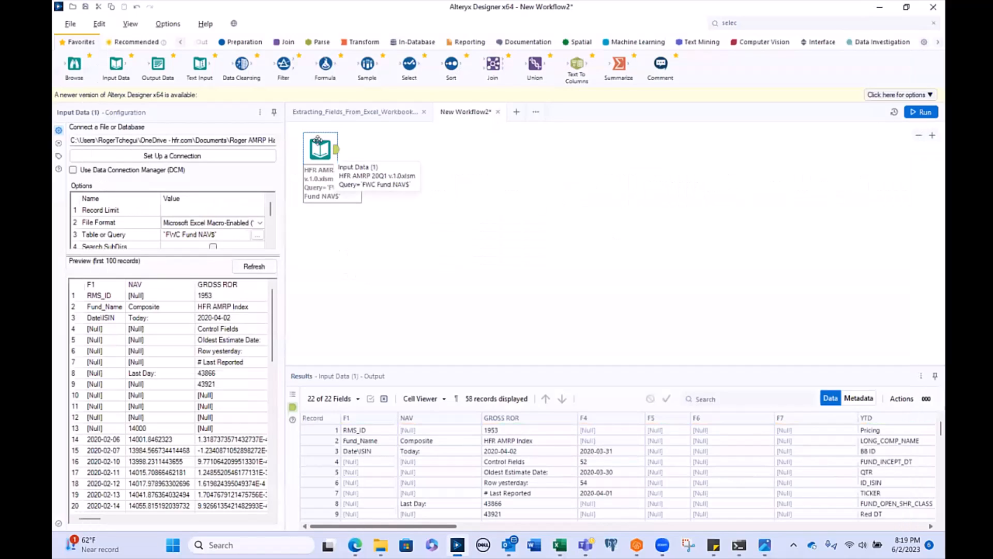
{"action": "left_click", "coordinate": [201, 156]}
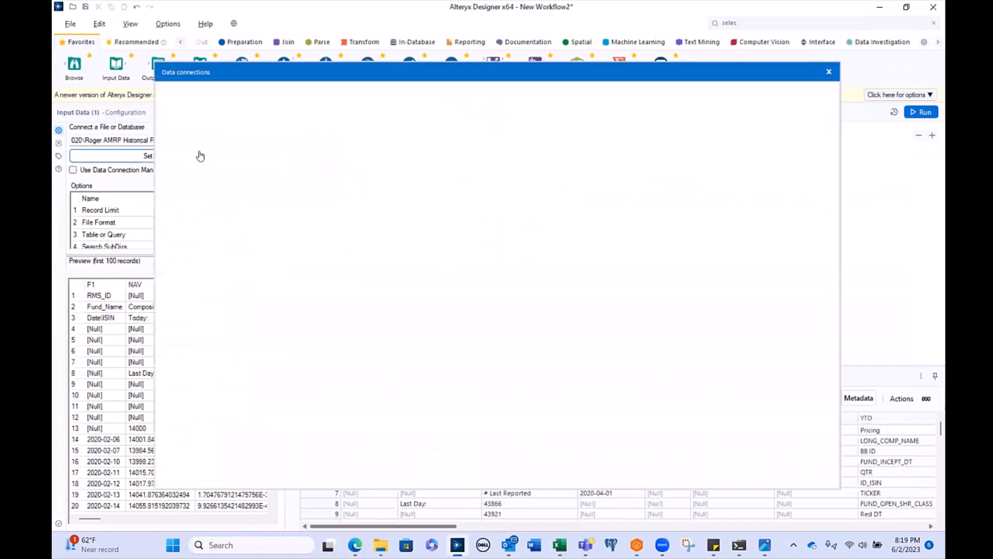
{"action": "left_click", "coordinate": [204, 136]}
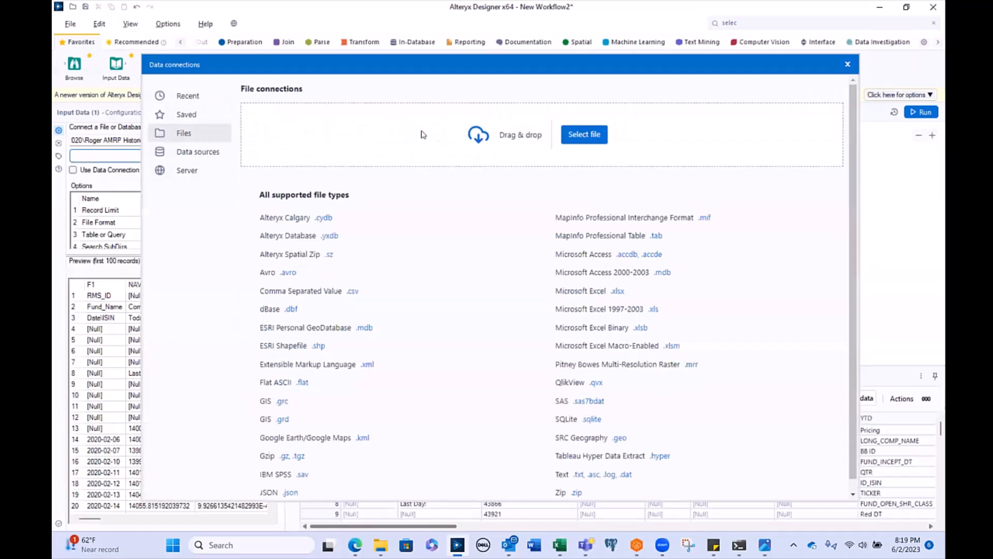
{"action": "left_click", "coordinate": [590, 137]}
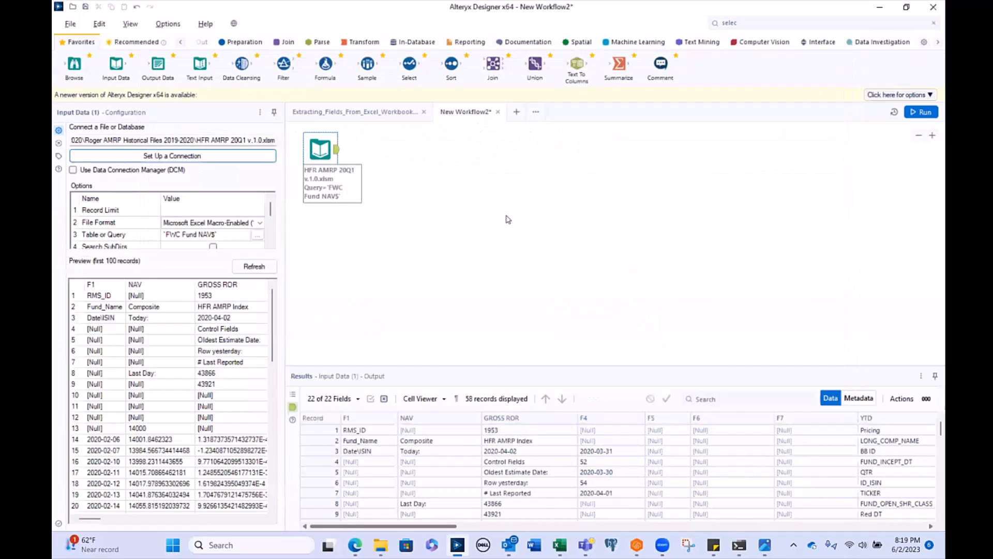
{"action": "left_click", "coordinate": [368, 223]}
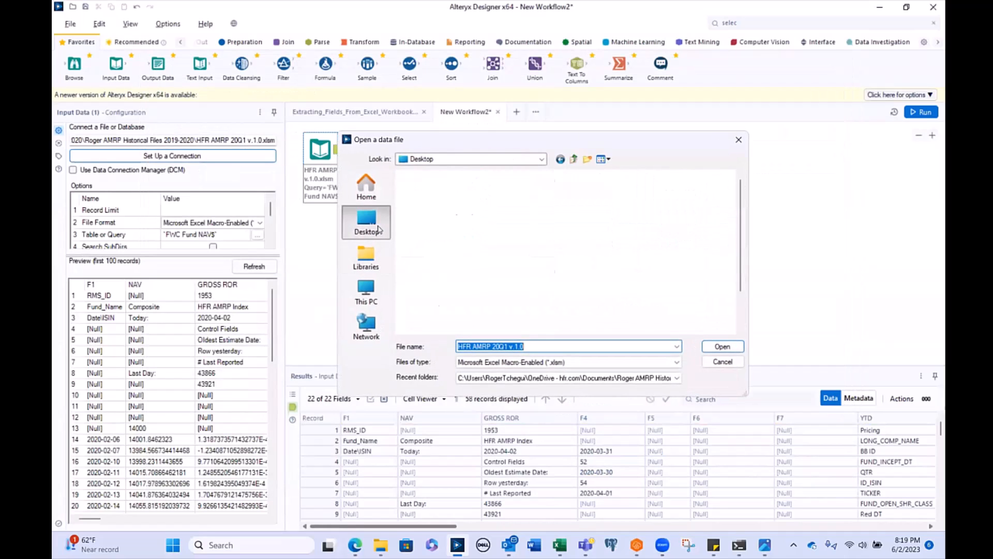
{"action": "scroll", "coordinate": [626, 308], "scroll_direction": "down", "scroll_amount": 1}
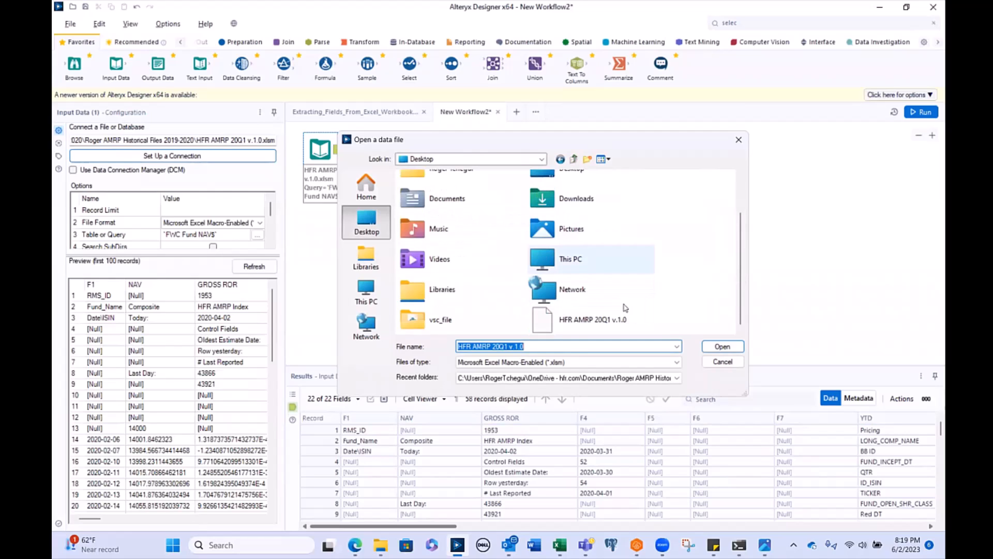
{"action": "left_click", "coordinate": [605, 316]}
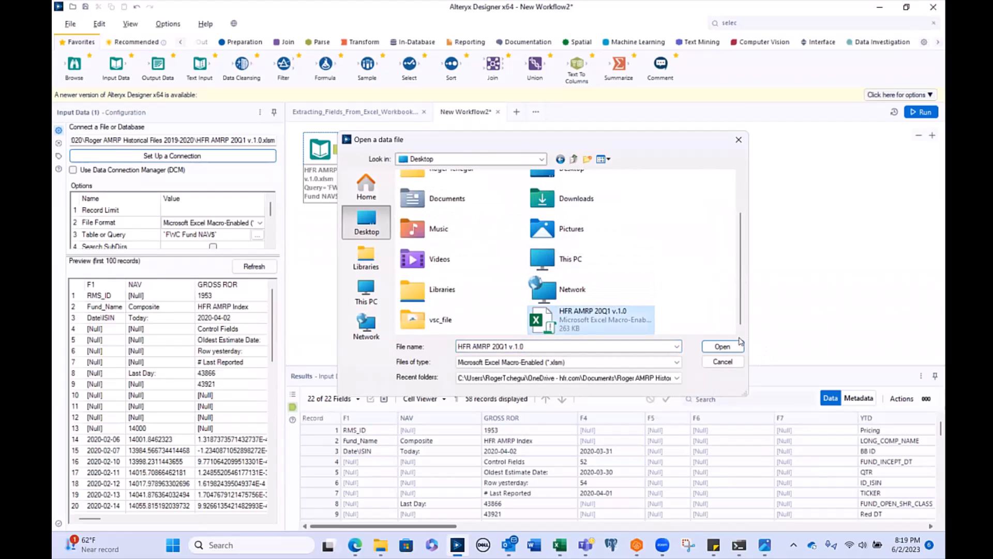
{"action": "left_click", "coordinate": [724, 346]}
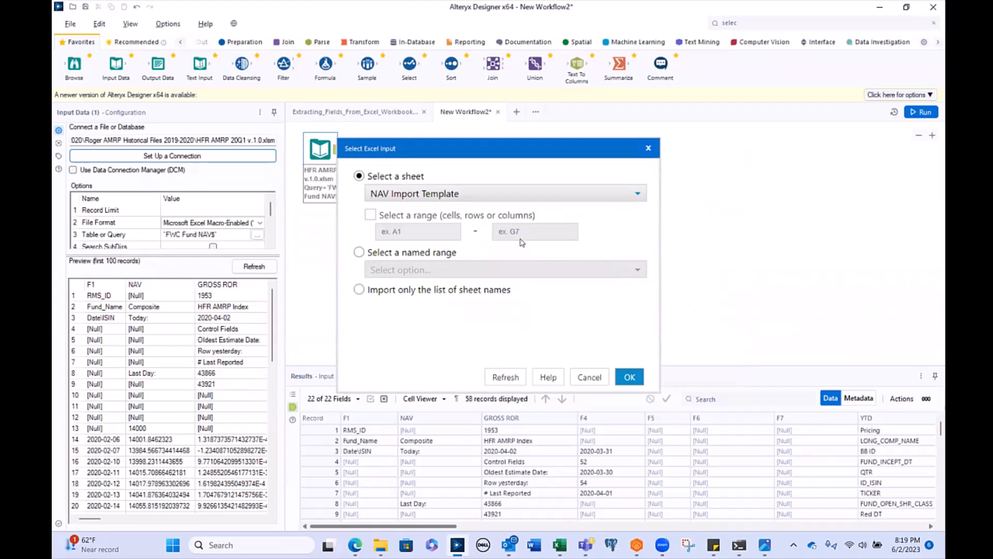
Choose the named range NAV as the Excel input and confirm the import
{"action": "left_click", "coordinate": [358, 253]}
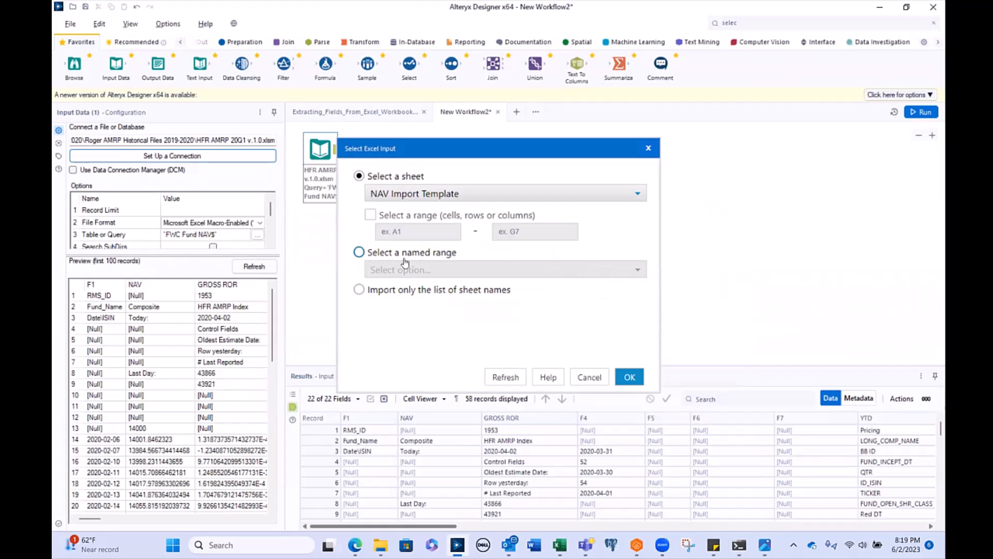
{"action": "left_click", "coordinate": [636, 276]}
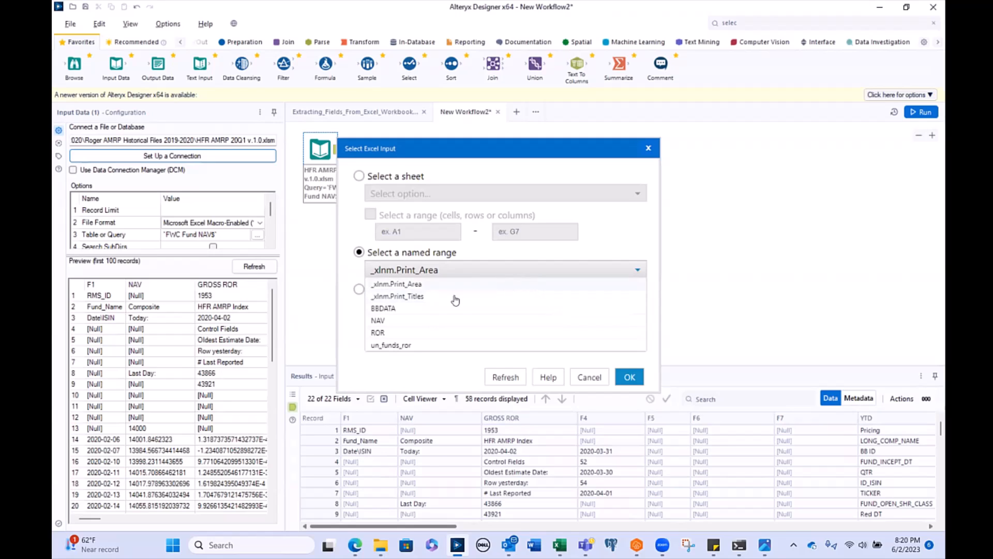
{"action": "left_click", "coordinate": [414, 321]}
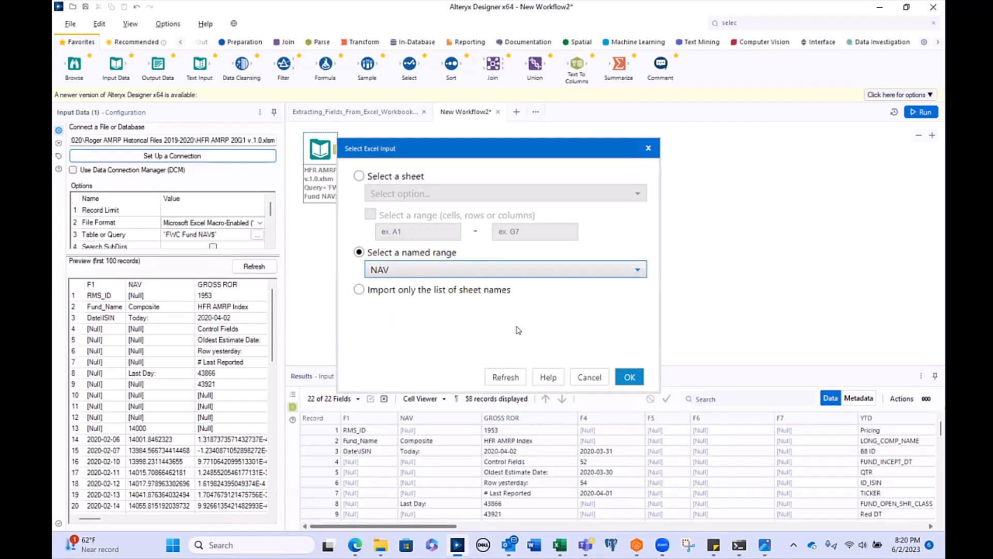
{"action": "left_click", "coordinate": [629, 376]}
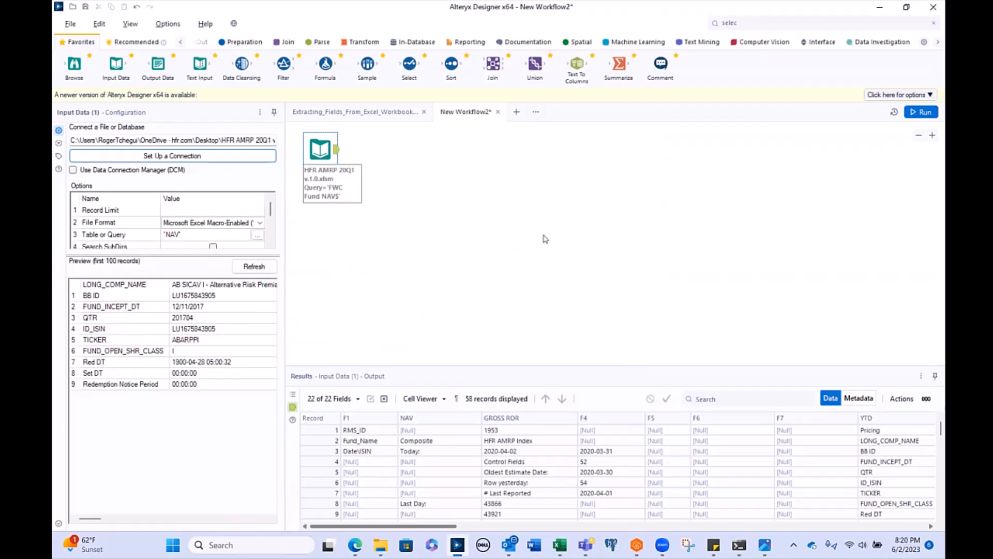
{"action": "left_click", "coordinate": [556, 213]}
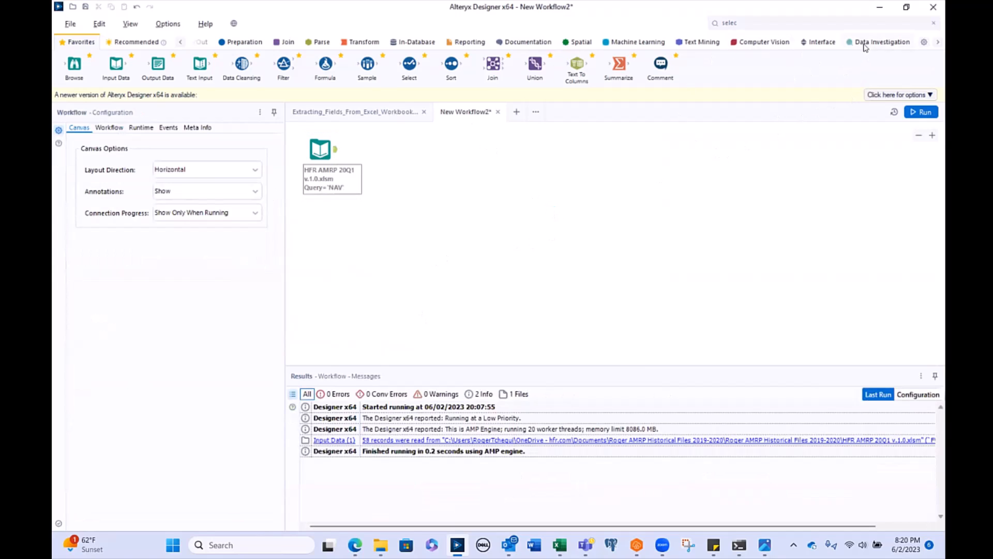
Find the Transpose tool and add it to the canvas, connected to the Input Data tool's output
{"action": "left_click", "coordinate": [853, 22]}
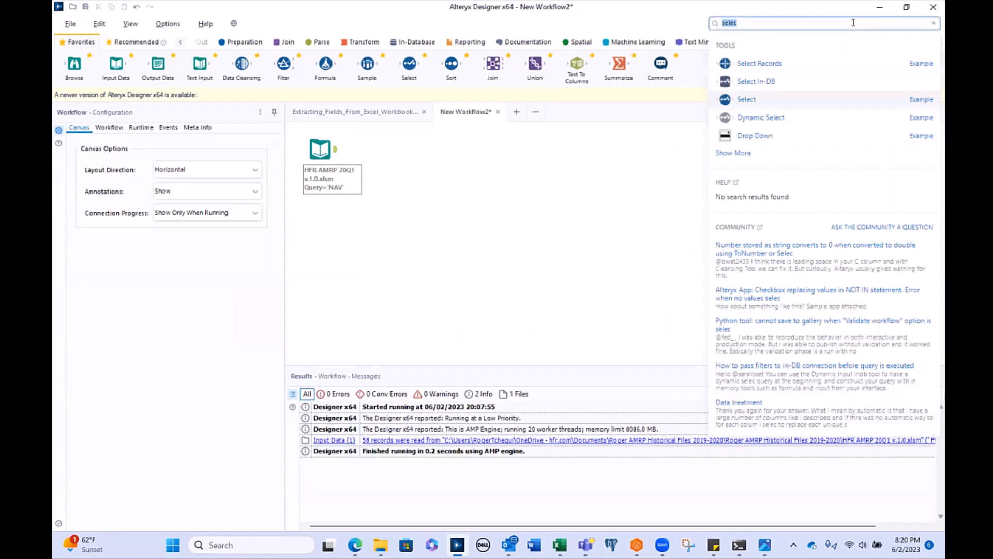
{"action": "type", "text": "Tras"}
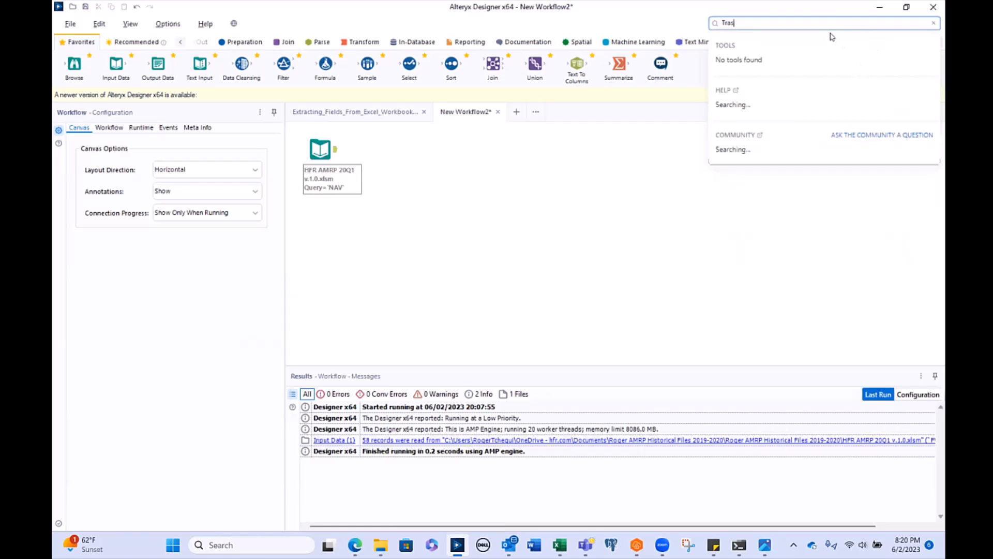
{"action": "key", "text": "BackSpace"}
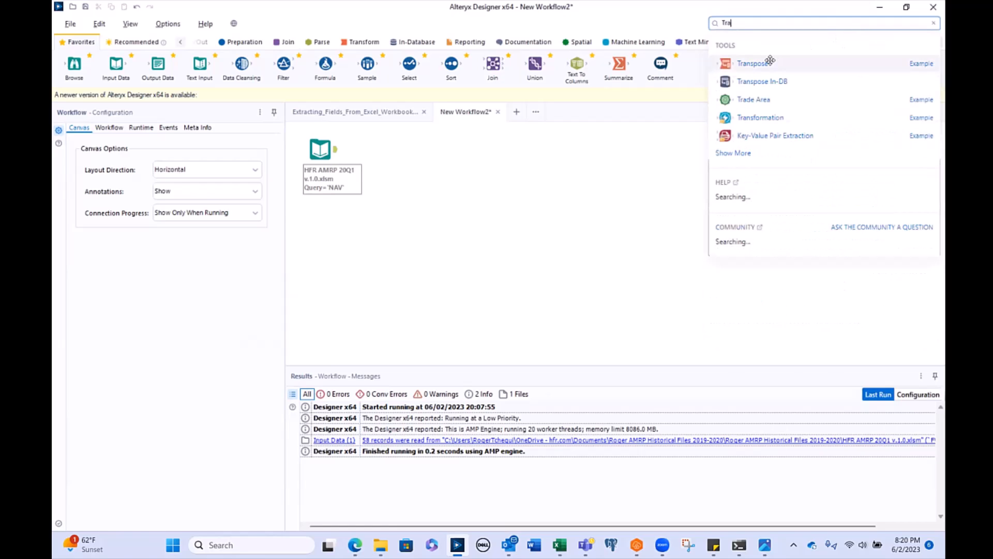
{"action": "left_click_drag", "start_coordinate": [762, 58], "coordinate": [412, 154]}
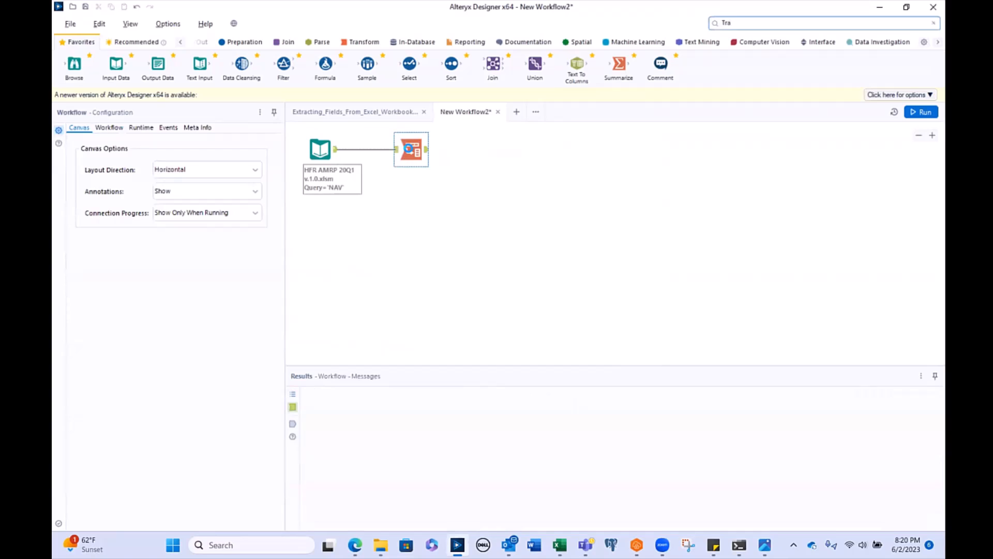
Examine the key and data columns of the Transpose tool in the Extracting_Fields_From_Excel_Workbook workflow
{"action": "left_click", "coordinate": [365, 112]}
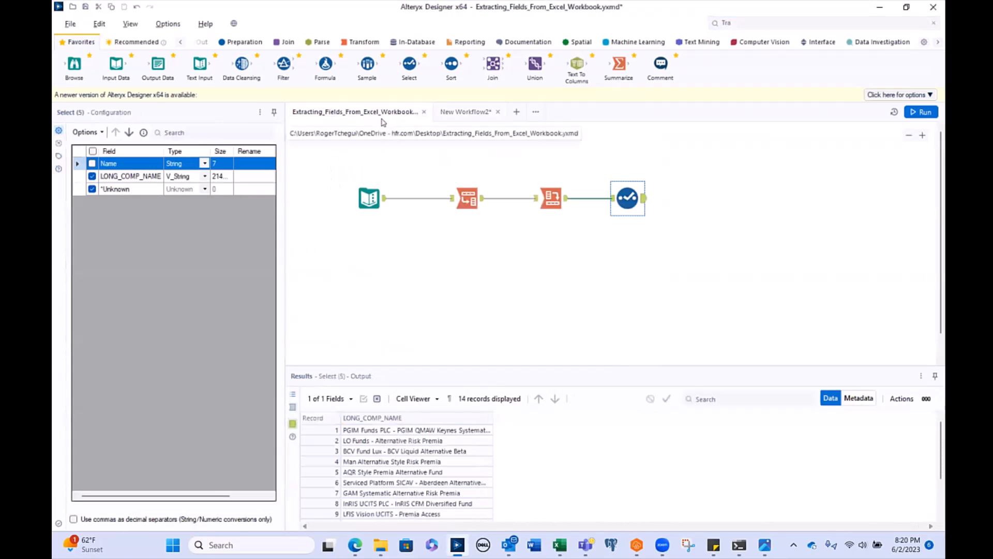
{"action": "left_click", "coordinate": [467, 113]}
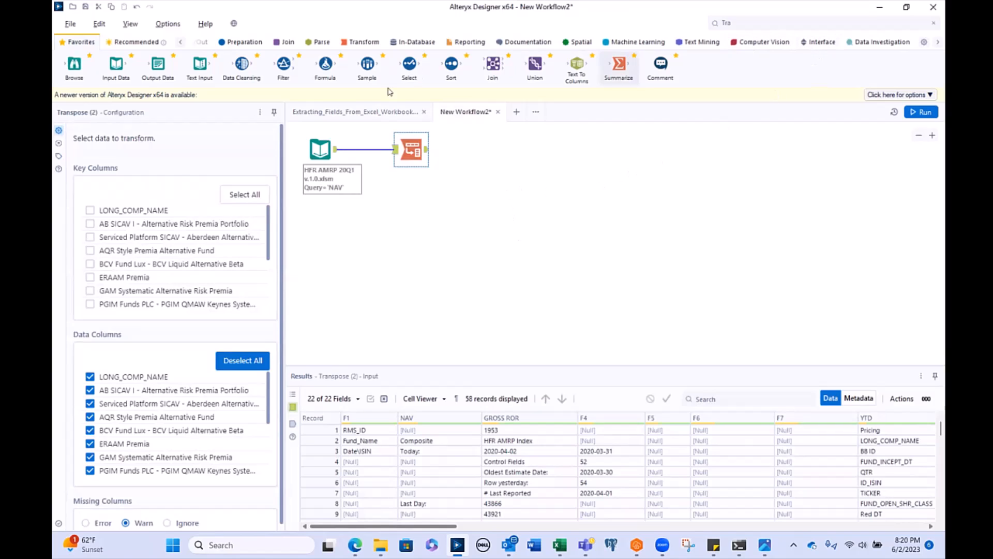
{"action": "left_click", "coordinate": [355, 113]}
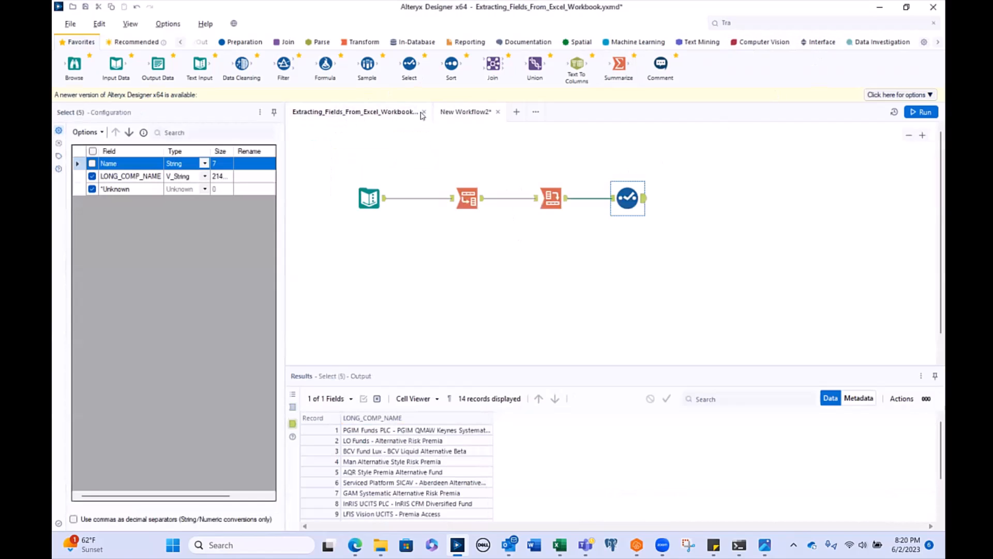
{"action": "left_click", "coordinate": [464, 118]}
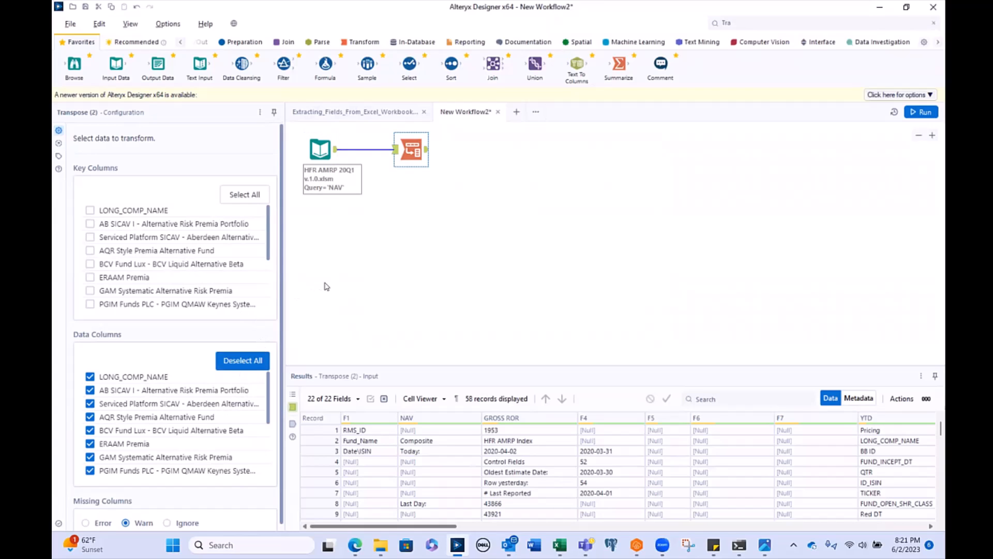
{"action": "left_click", "coordinate": [346, 111]}
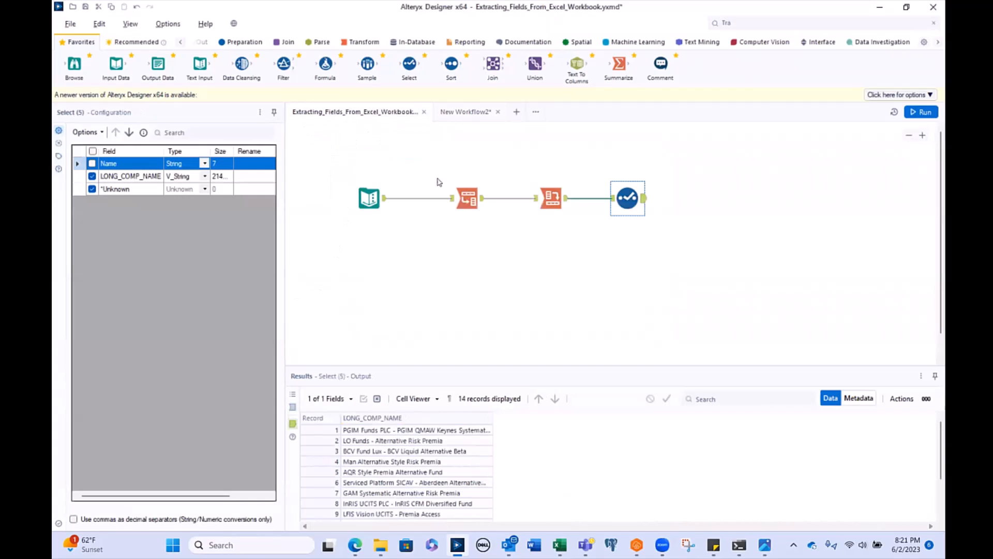
{"action": "left_click", "coordinate": [483, 184]}
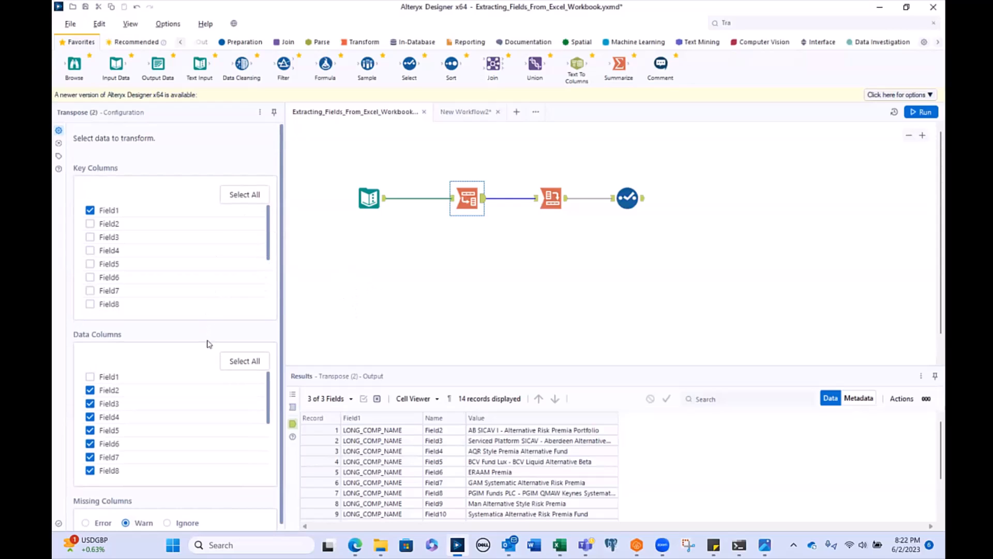
{"action": "scroll", "coordinate": [209, 344], "scroll_direction": "down", "scroll_amount": 1}
{"action": "scroll", "coordinate": [209, 344], "scroll_direction": "up", "scroll_amount": 1}
{"action": "scroll", "coordinate": [157, 179], "scroll_direction": "down", "scroll_amount": 1}
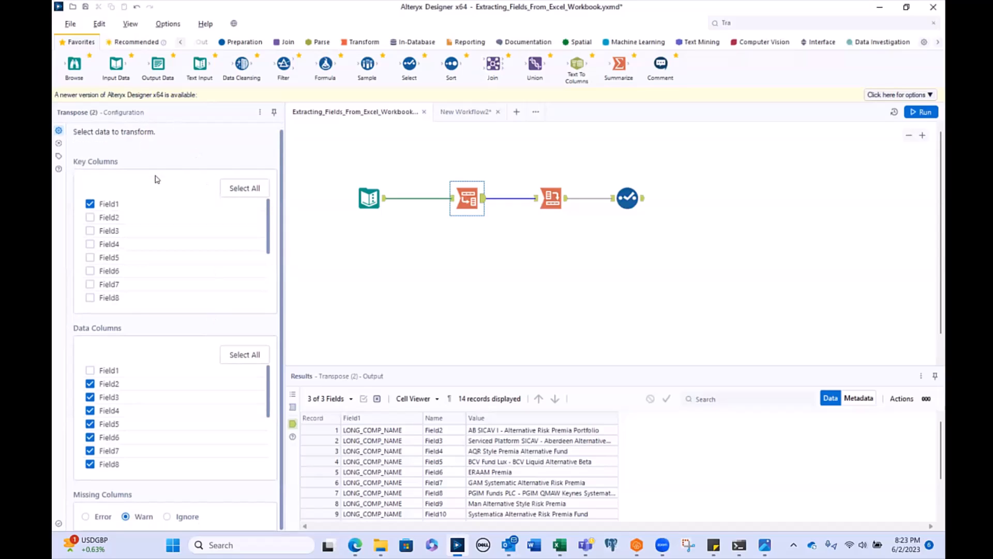
Return to New Workflow2 and set LONG_COMP_NAME as the Transpose tool's key column
{"action": "left_click", "coordinate": [468, 112]}
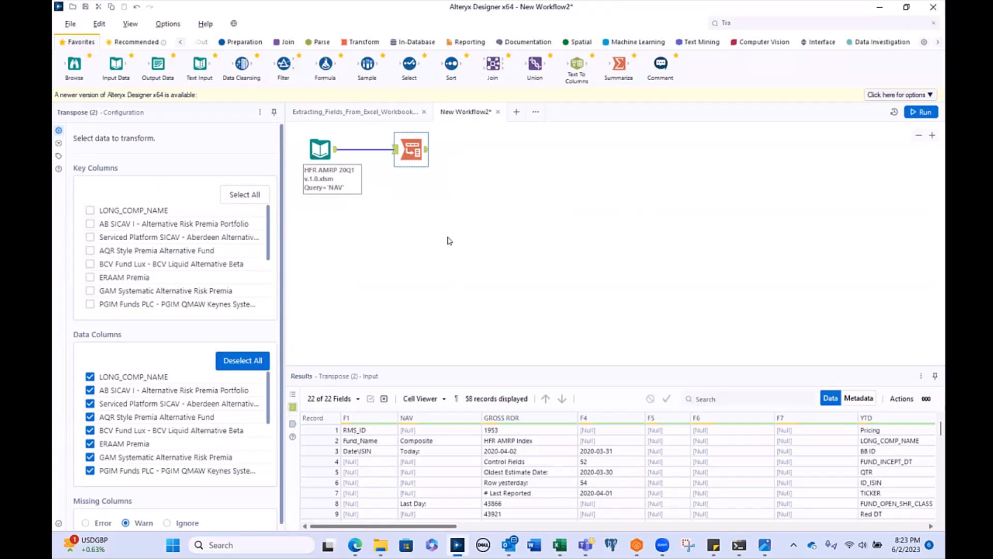
{"action": "left_click", "coordinate": [89, 211]}
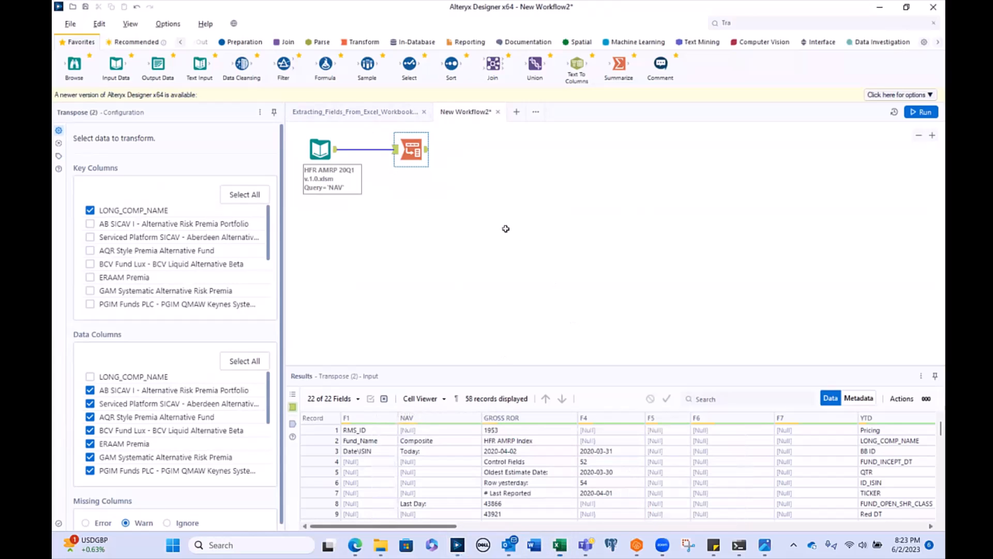
Switch to the HFR AMRP 21Q3 workbook in Excel and review the fund names across row 3 of the FWC Fund NAV sheet
{"action": "key", "text": "alt+Tab"}
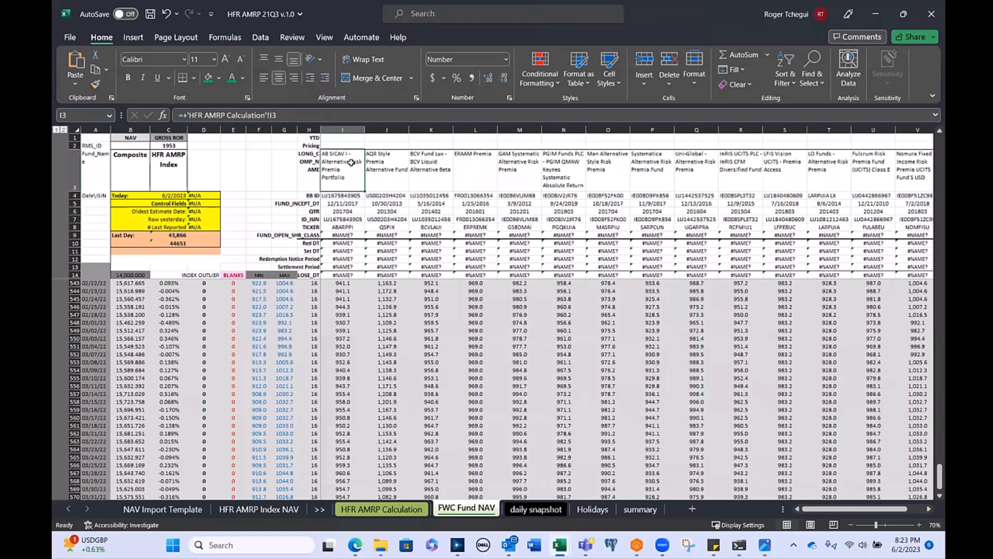
{"action": "key", "text": "Right"}
{"action": "key", "text": "Right"}
{"action": "key", "text": "Right"}
{"action": "key", "text": "Right"}
{"action": "key", "text": "Right"}
{"action": "key", "text": "Right"}
{"action": "key", "text": "Right"}
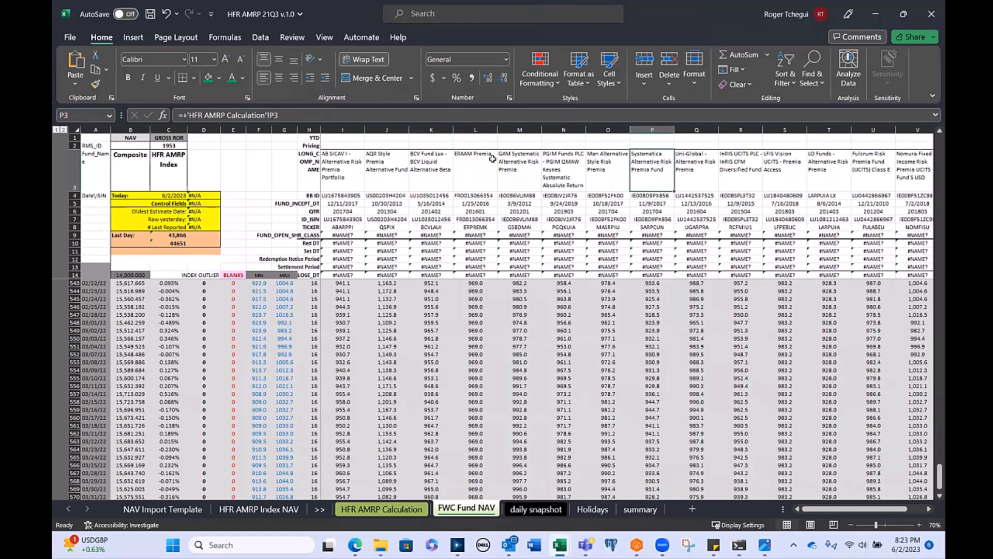
Return to New Workflow2 in Alteryx Designer and review the fund names in the Transpose tool's key and data columns
{"action": "left_click", "coordinate": [869, 15]}
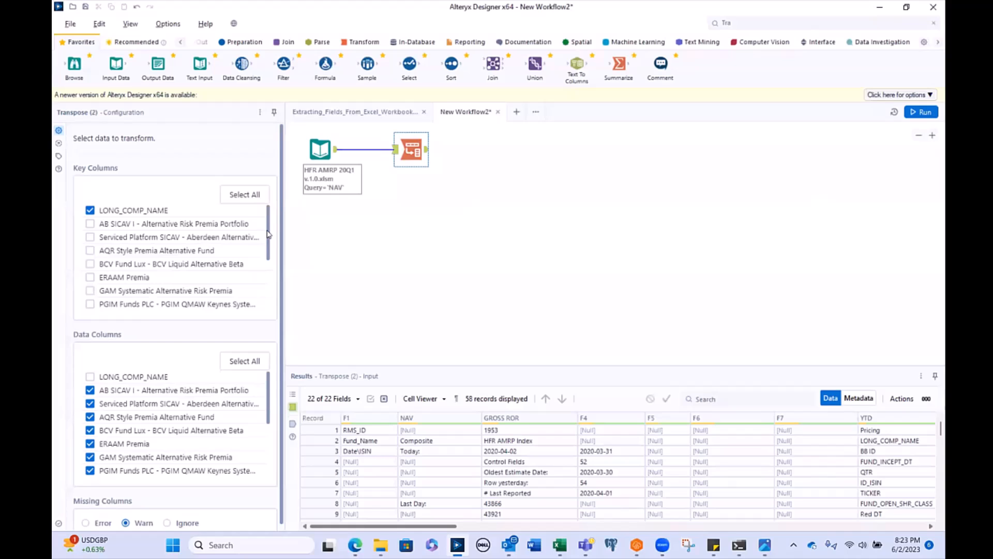
{"action": "left_click_drag", "start_coordinate": [269, 234], "coordinate": [261, 297]}
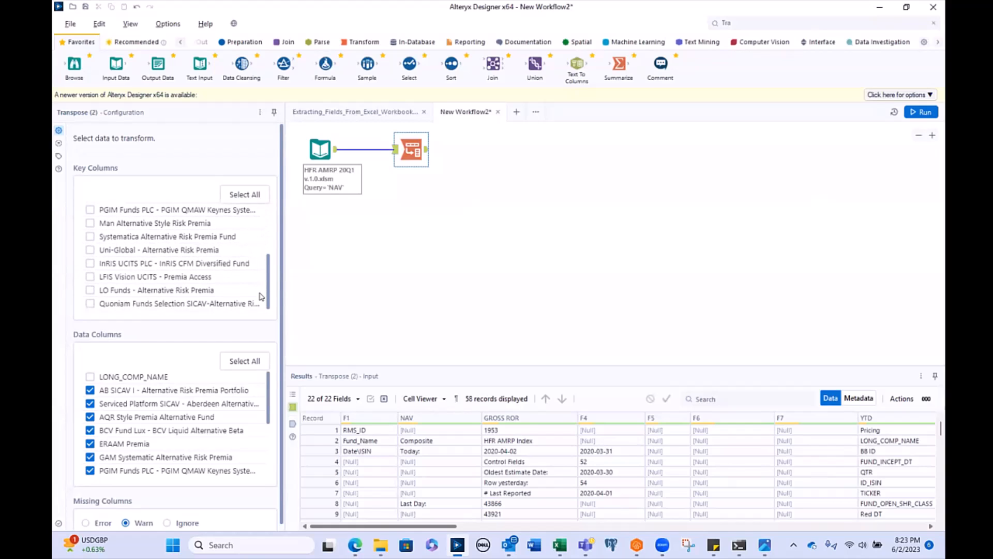
{"action": "scroll", "coordinate": [261, 296], "scroll_direction": "up", "scroll_amount": 3}
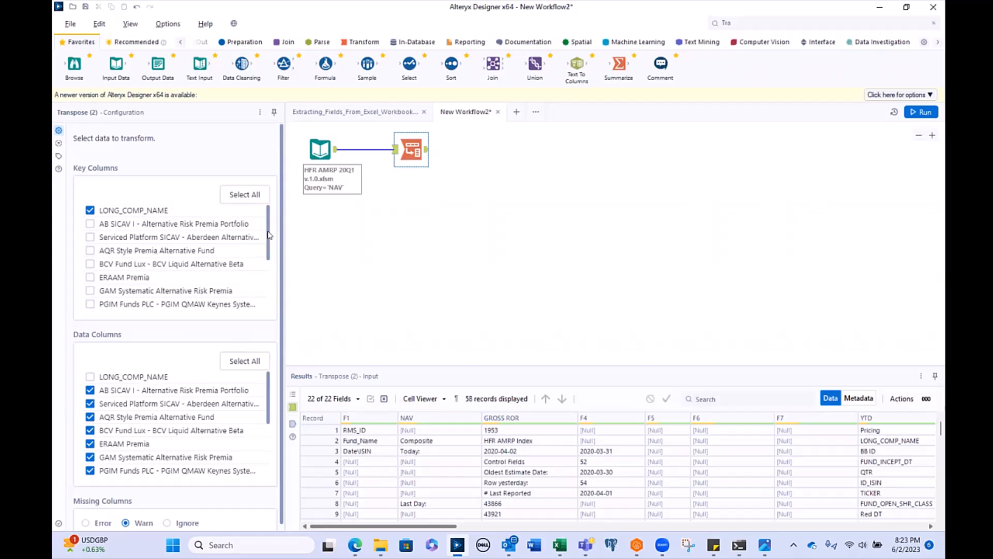
{"action": "left_click_drag", "start_coordinate": [268, 235], "coordinate": [267, 300]}
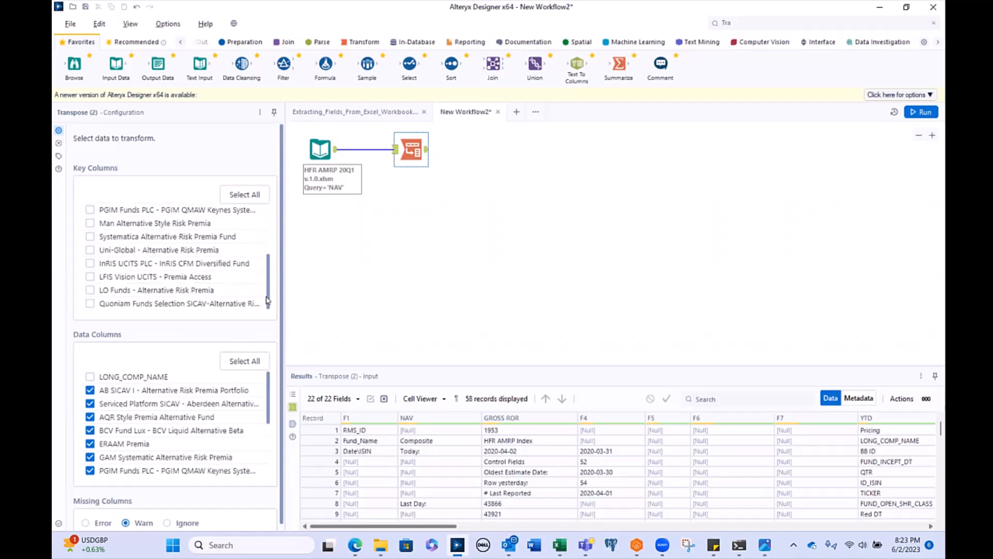
{"action": "left_click_drag", "start_coordinate": [268, 266], "coordinate": [270, 231]}
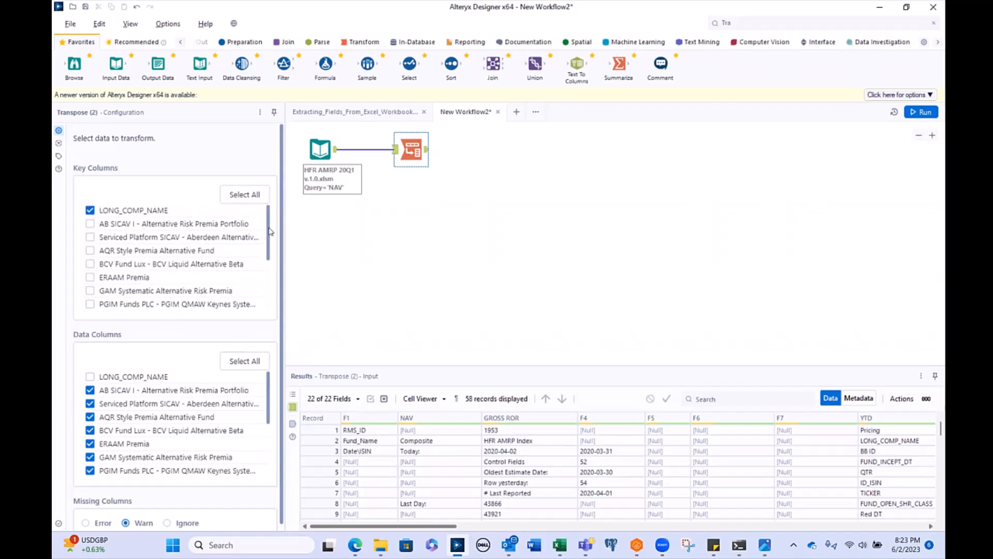
{"action": "scroll", "coordinate": [189, 404], "scroll_direction": "down", "scroll_amount": 5}
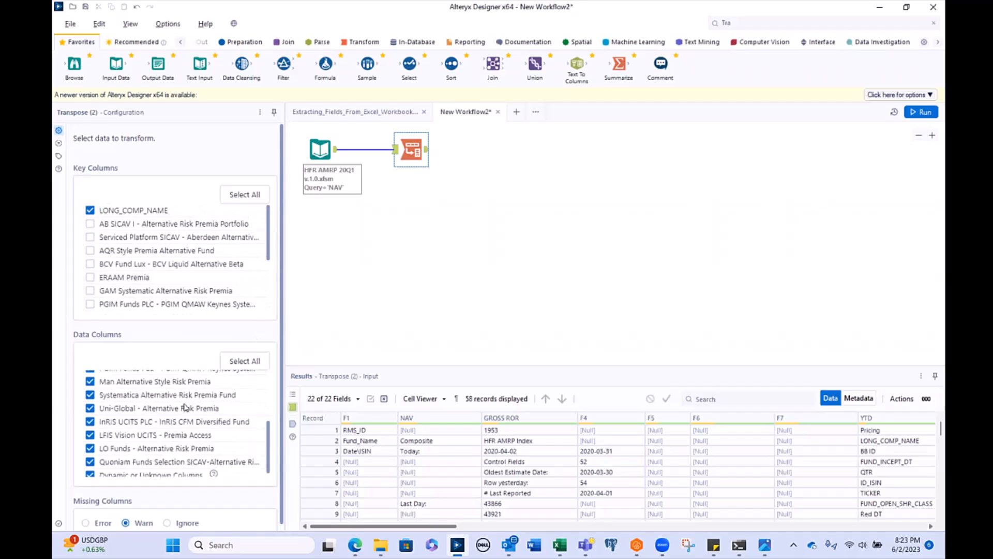
{"action": "scroll", "coordinate": [185, 407], "scroll_direction": "down", "scroll_amount": 2}
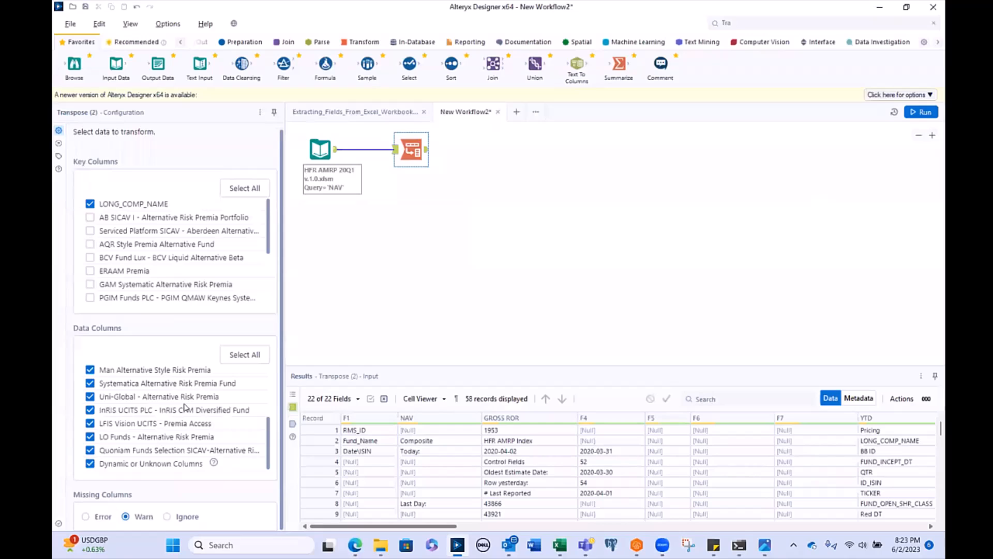
{"action": "scroll", "coordinate": [185, 407], "scroll_direction": "up", "scroll_amount": 7}
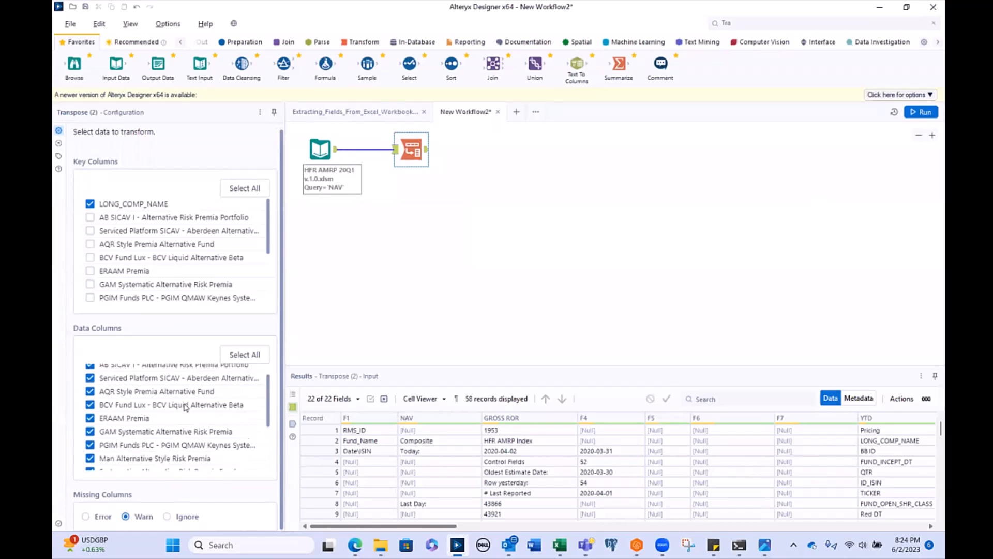
{"action": "scroll", "coordinate": [185, 407], "scroll_direction": "up", "scroll_amount": 1}
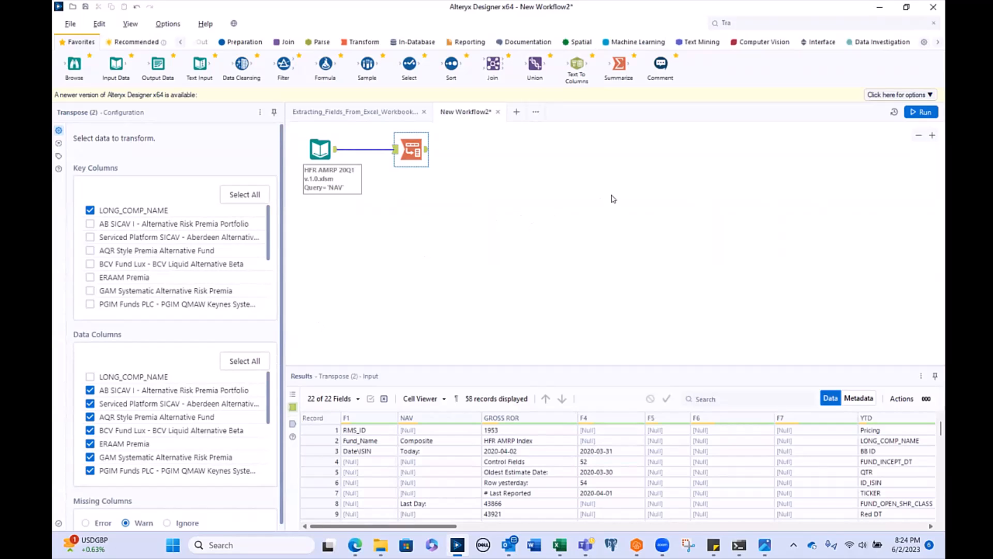
Run the workflow and inspect the output of the Transpose tool and of the Input Data tool
{"action": "left_click", "coordinate": [923, 113]}
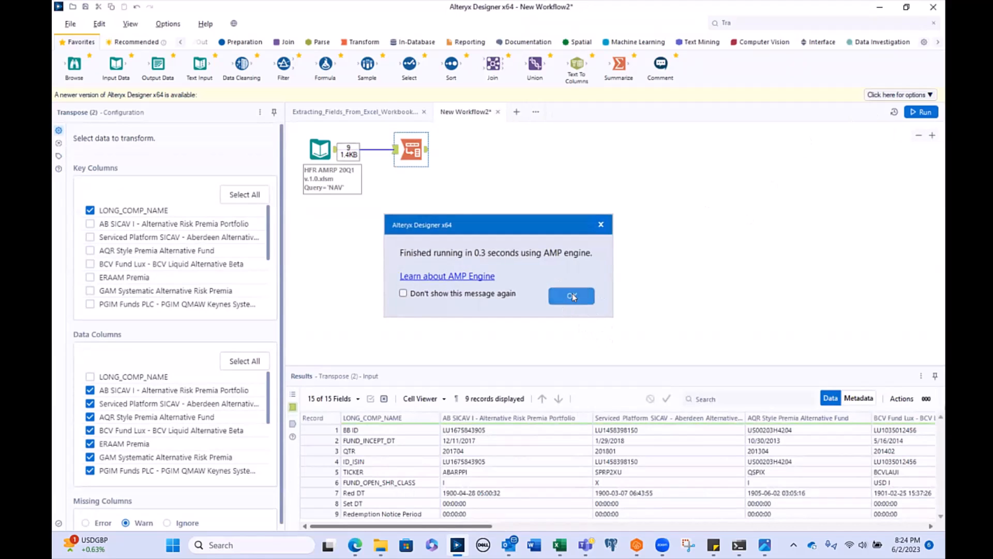
{"action": "left_click", "coordinate": [571, 296]}
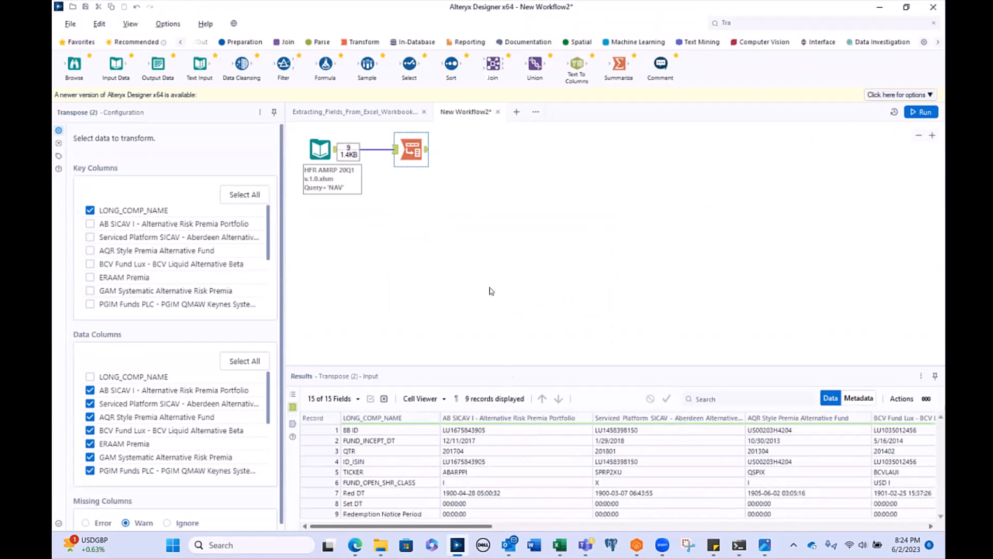
{"action": "left_click", "coordinate": [427, 152]}
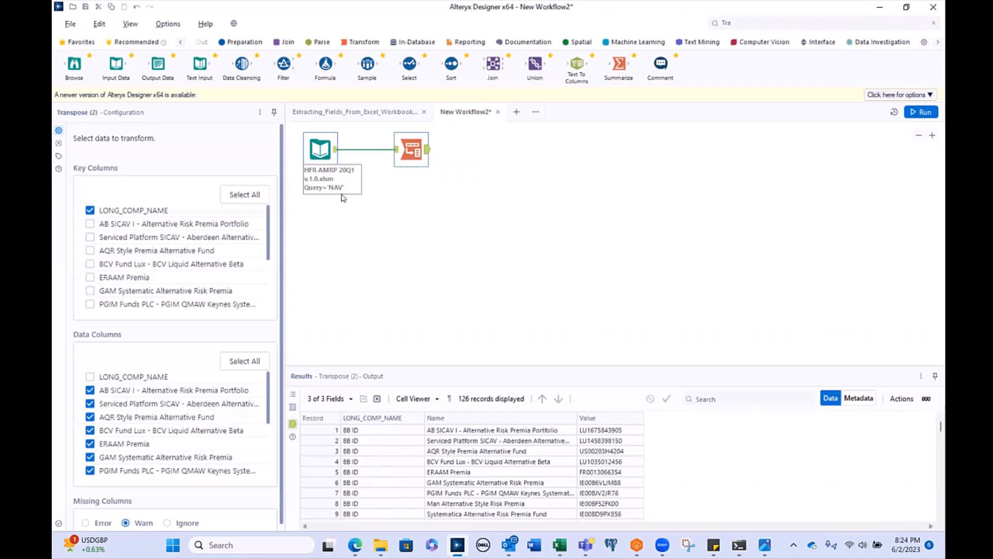
{"action": "left_click", "coordinate": [333, 155]}
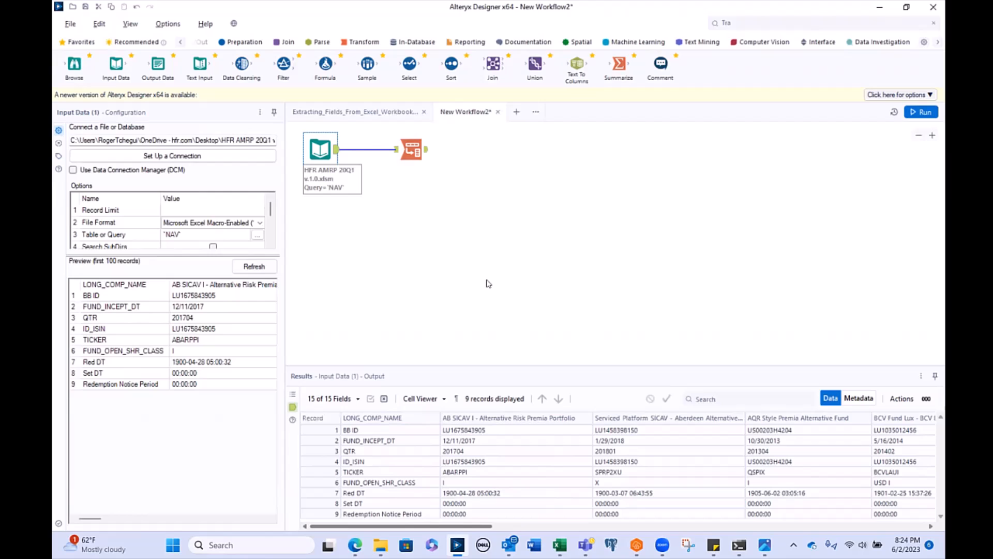
{"action": "left_click", "coordinate": [486, 284]}
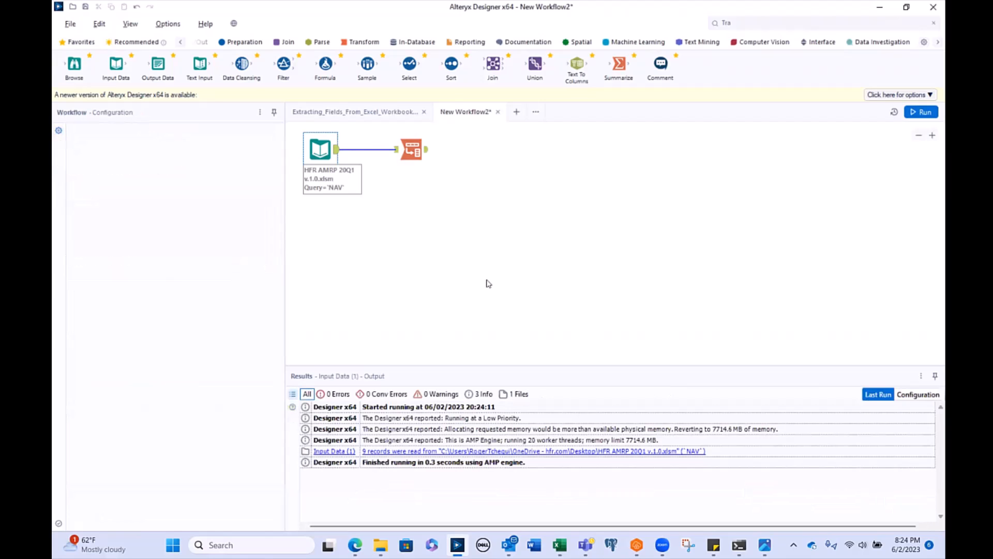
Widen the Input Data tool's configuration area and review its import options from Record Limit through Start Data Import on Line
{"action": "left_click", "coordinate": [337, 156]}
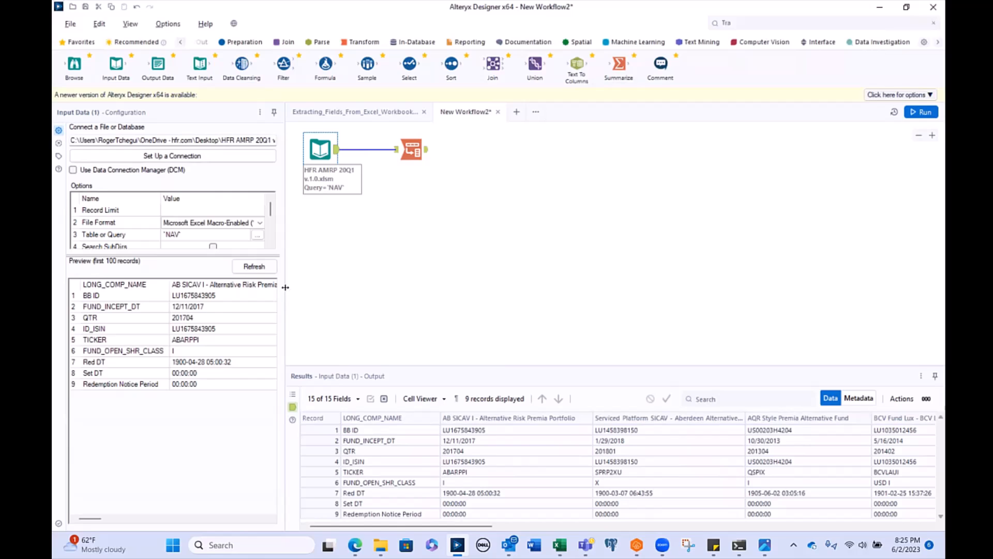
{"action": "left_click_drag", "start_coordinate": [286, 287], "coordinate": [411, 298]}
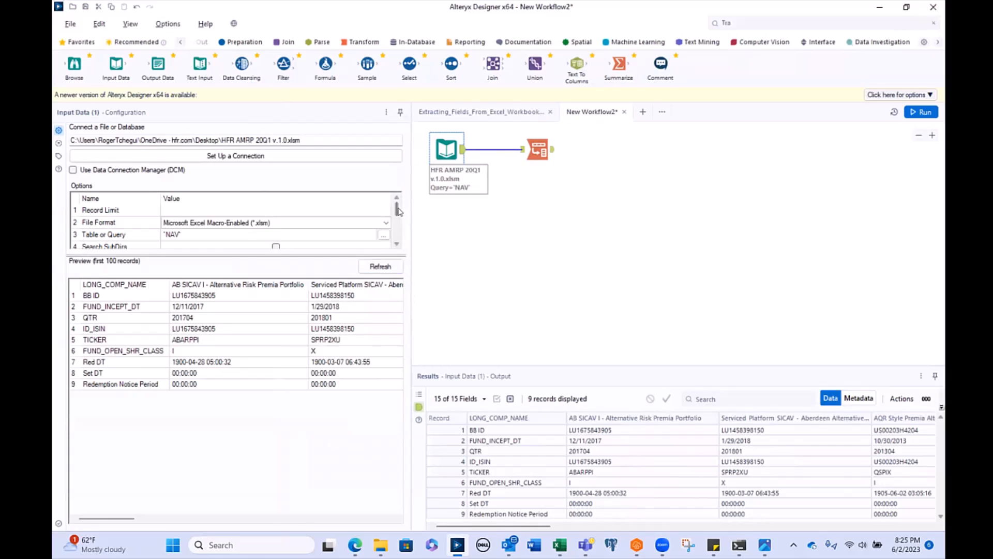
{"action": "left_click", "coordinate": [398, 244]}
{"action": "left_click", "coordinate": [398, 244]}
{"action": "left_click", "coordinate": [397, 244]}
{"action": "left_click", "coordinate": [397, 244]}
{"action": "left_click", "coordinate": [398, 244]}
{"action": "left_click", "coordinate": [398, 198]}
{"action": "left_click", "coordinate": [397, 198]}
{"action": "left_click", "coordinate": [397, 198]}
{"action": "left_click", "coordinate": [398, 198]}
{"action": "left_click", "coordinate": [397, 198]}
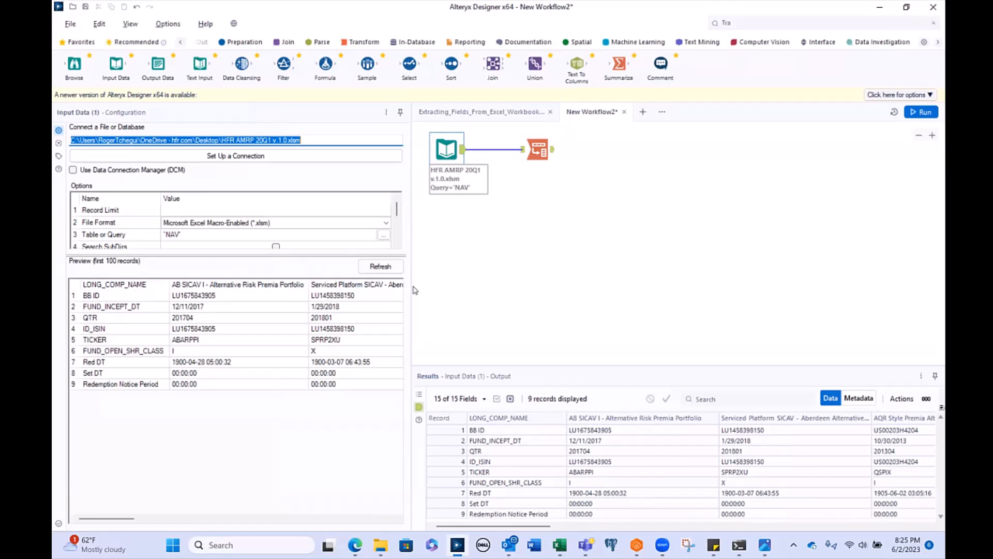
{"action": "left_click", "coordinate": [397, 244]}
{"action": "left_click", "coordinate": [397, 244]}
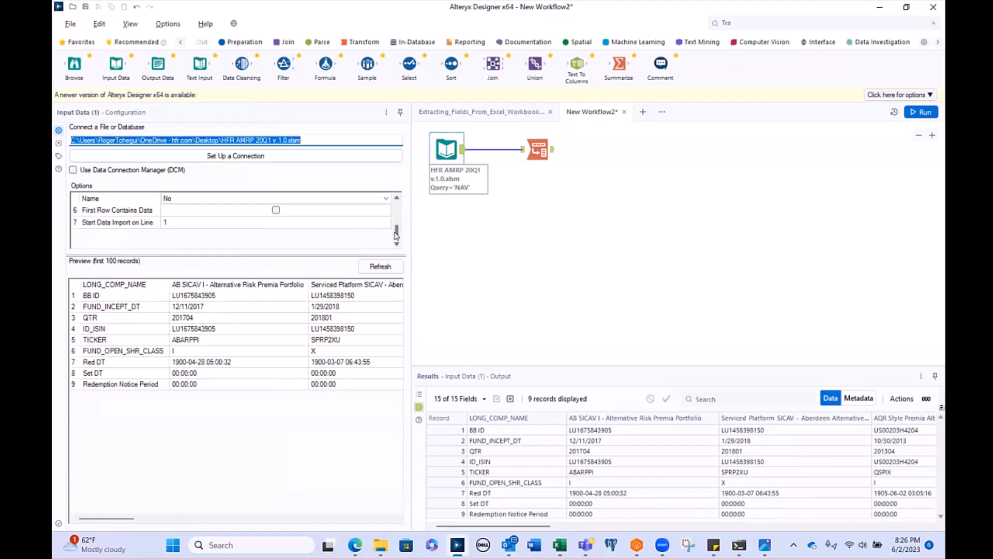
{"action": "left_click_drag", "start_coordinate": [397, 233], "coordinate": [398, 207]}
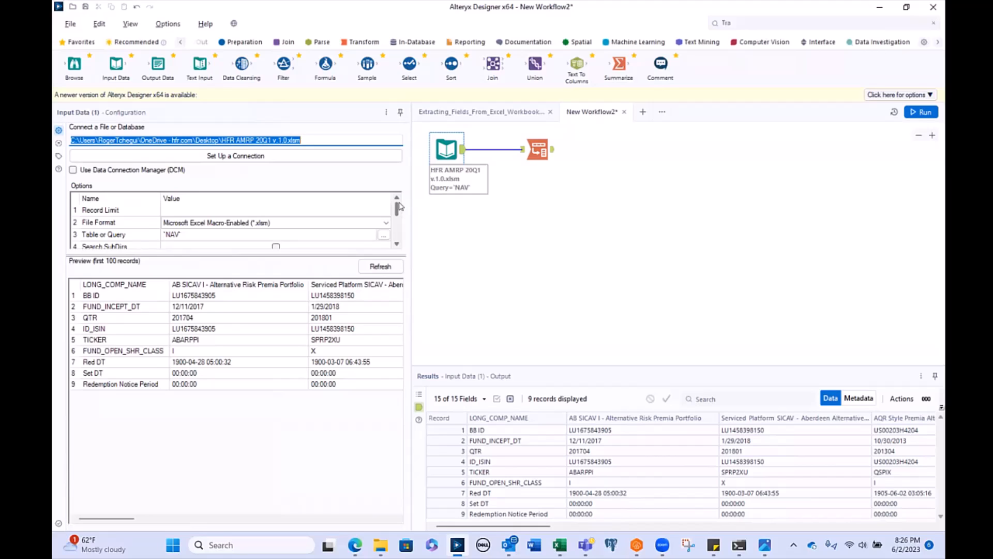
Clear the Input Data tool's Start Data Import on Line value and rerun the workflow
{"action": "left_click", "coordinate": [397, 244]}
{"action": "left_click", "coordinate": [396, 245]}
{"action": "left_click", "coordinate": [397, 244]}
{"action": "left_click", "coordinate": [397, 245]}
{"action": "left_click", "coordinate": [397, 244]}
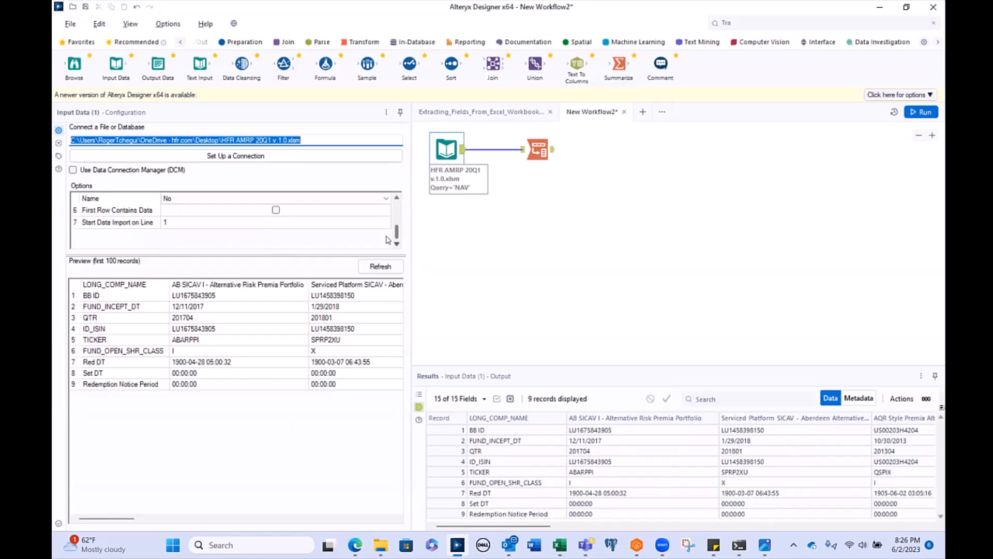
{"action": "left_click", "coordinate": [238, 224]}
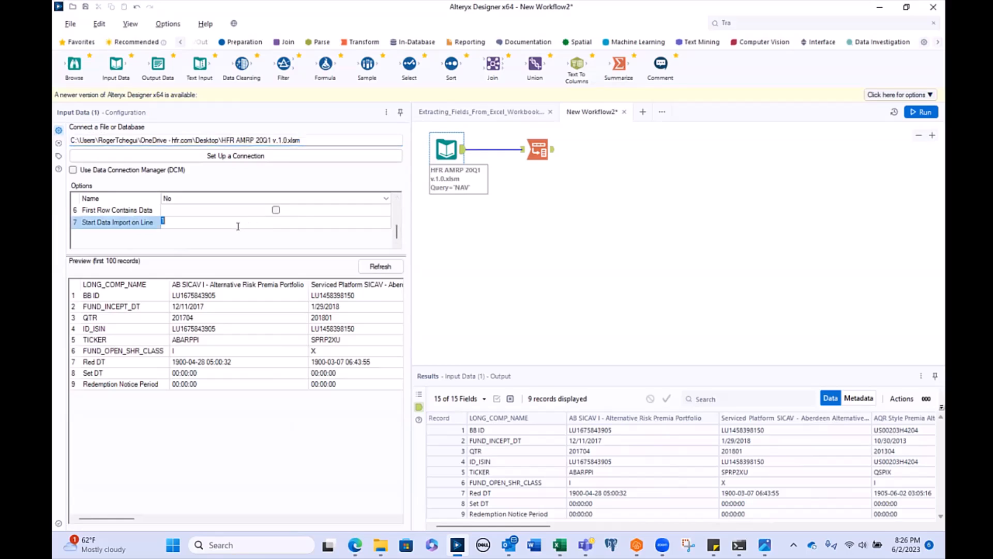
{"action": "left_click", "coordinate": [174, 220]}
{"action": "key", "text": "BackSpace"}
{"action": "left_click", "coordinate": [184, 238]}
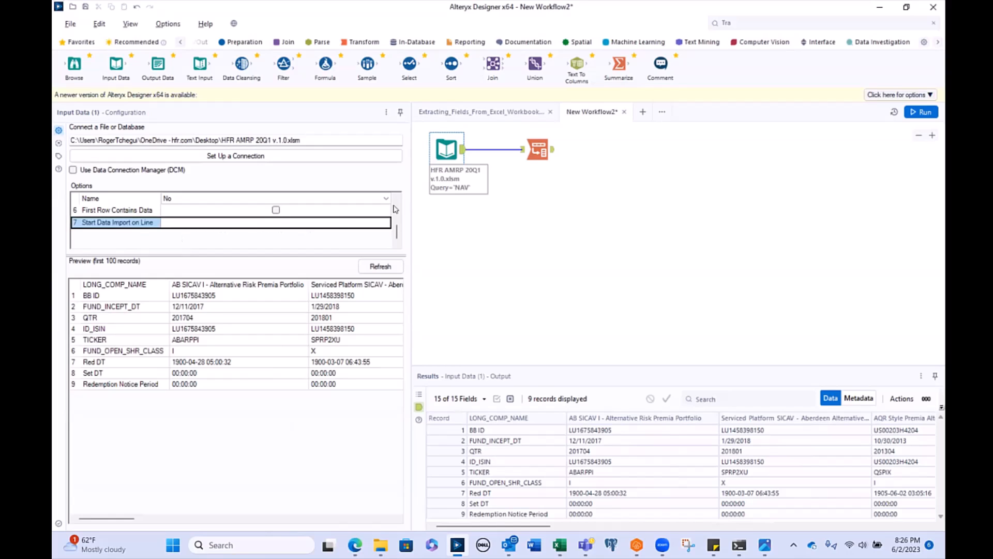
{"action": "left_click", "coordinate": [926, 112]}
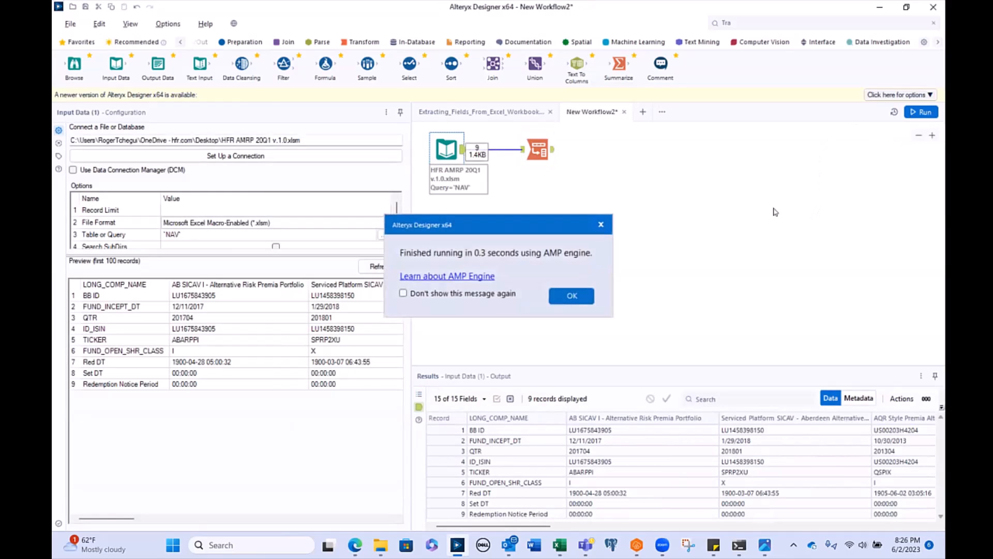
{"action": "left_click", "coordinate": [571, 308]}
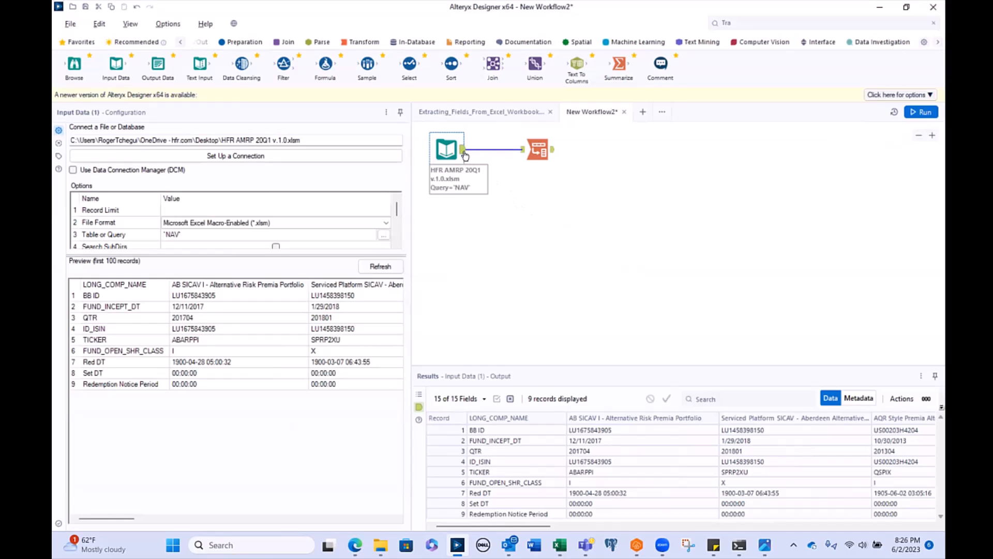
{"action": "left_click", "coordinate": [518, 181]}
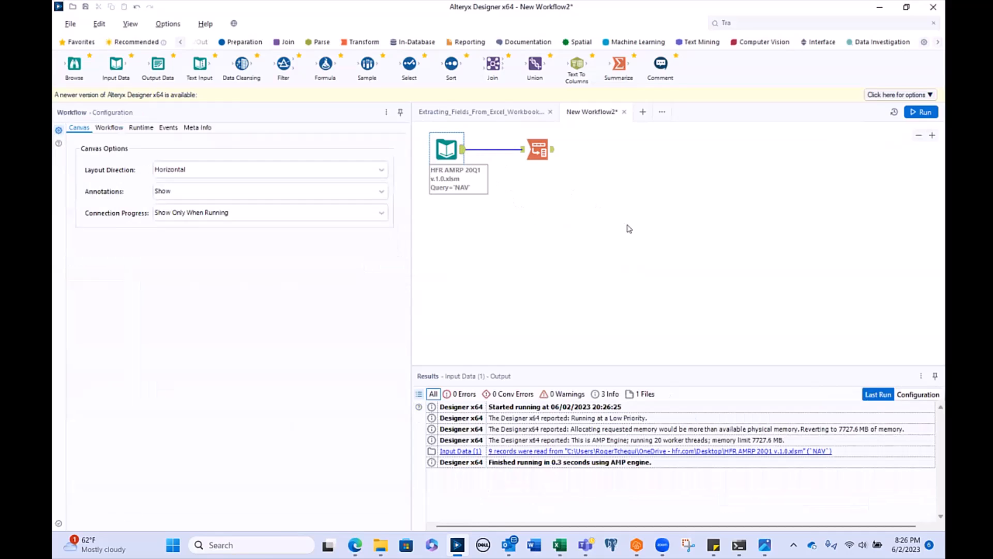
Set the Input Data tool's Start Data Import on Line to 0 and rerun the workflow
{"action": "left_click", "coordinate": [448, 151]}
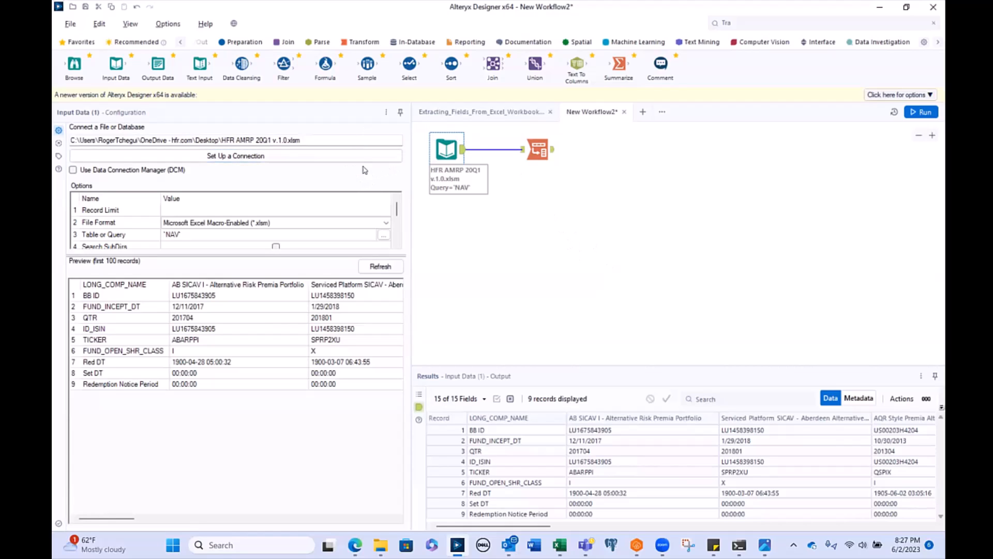
{"action": "left_click", "coordinate": [397, 244]}
{"action": "left_click", "coordinate": [397, 244]}
{"action": "left_click", "coordinate": [397, 244]}
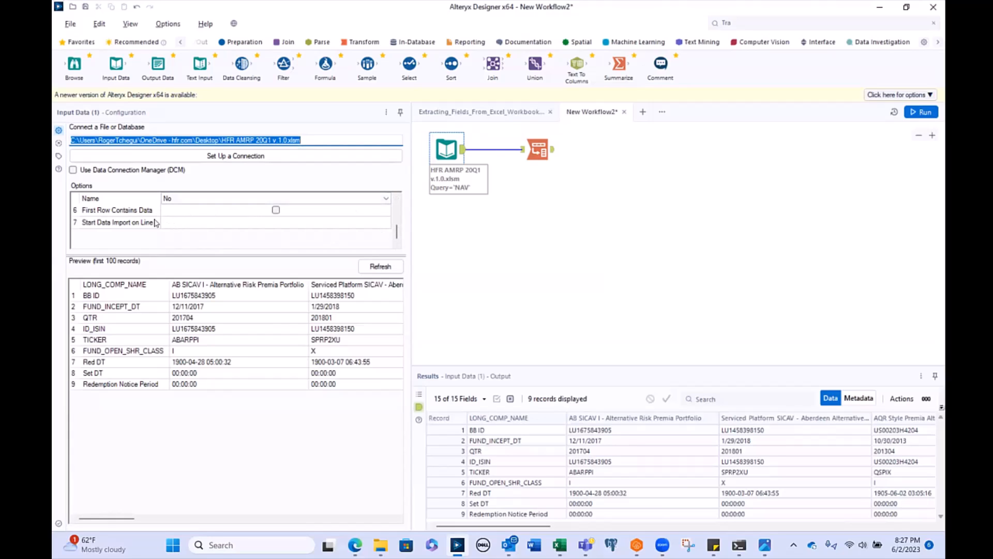
{"action": "left_click", "coordinate": [172, 222]}
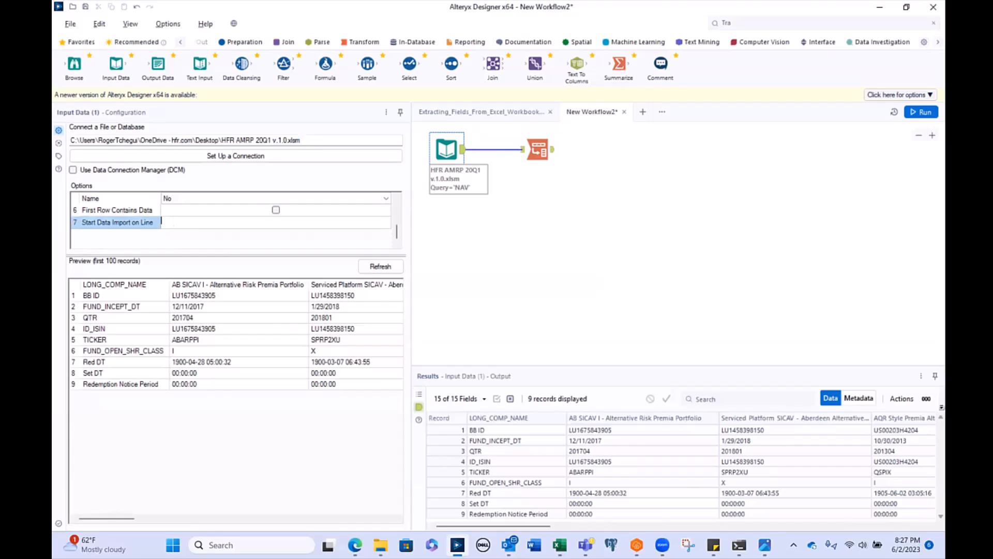
{"action": "type", "text": "0"}
{"action": "left_click", "coordinate": [923, 112]}
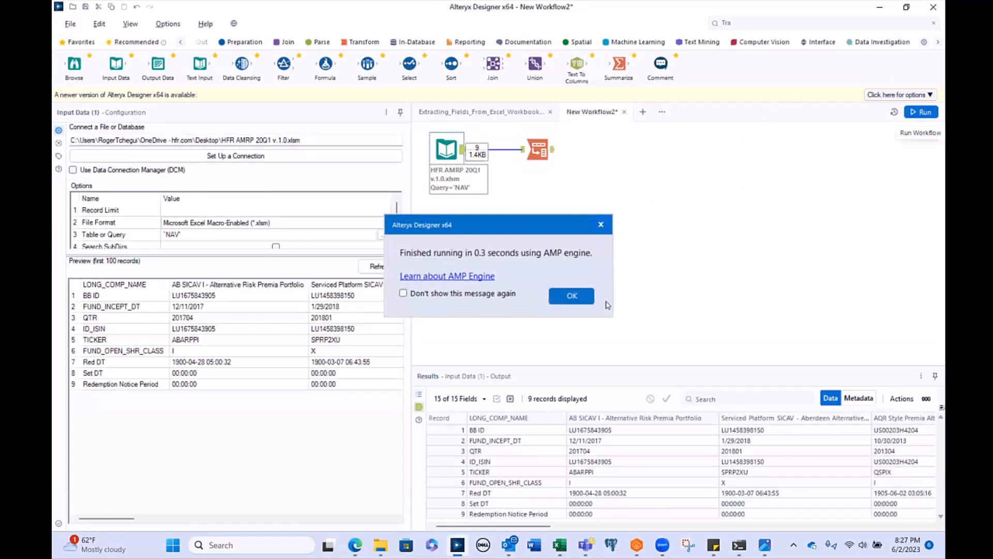
{"action": "left_click", "coordinate": [563, 297]}
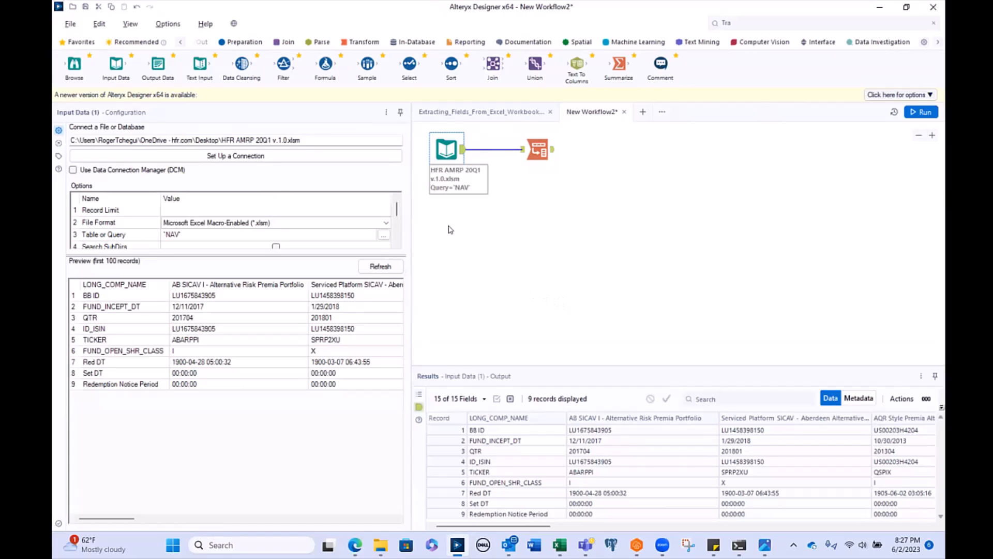
Enable First Row Contains Data in the Input Data tool's import options and rerun the workflow
{"action": "left_click_drag", "start_coordinate": [411, 225], "coordinate": [508, 232]}
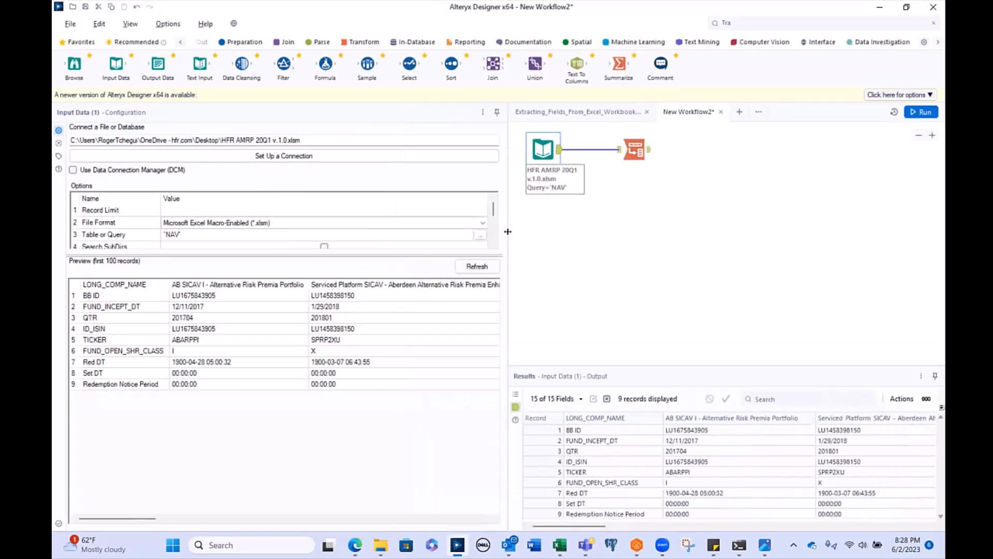
{"action": "left_click_drag", "start_coordinate": [507, 231], "coordinate": [412, 219]}
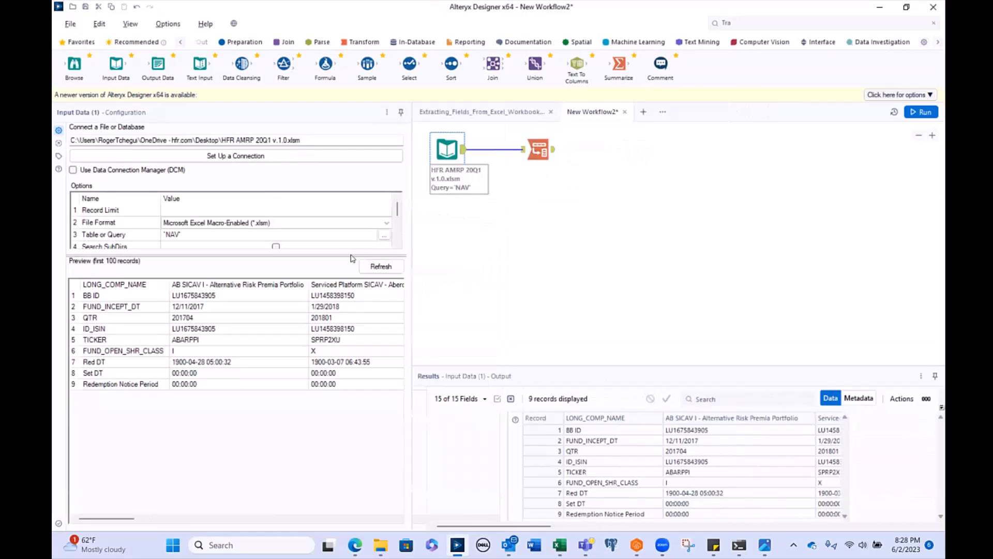
{"action": "left_click_drag", "start_coordinate": [334, 255], "coordinate": [335, 355]}
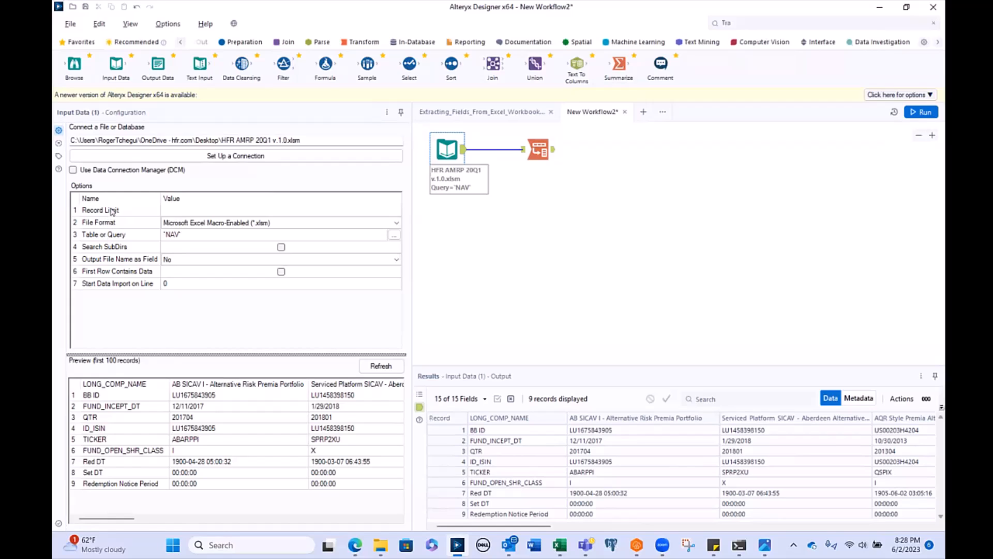
{"action": "left_click", "coordinate": [281, 272]}
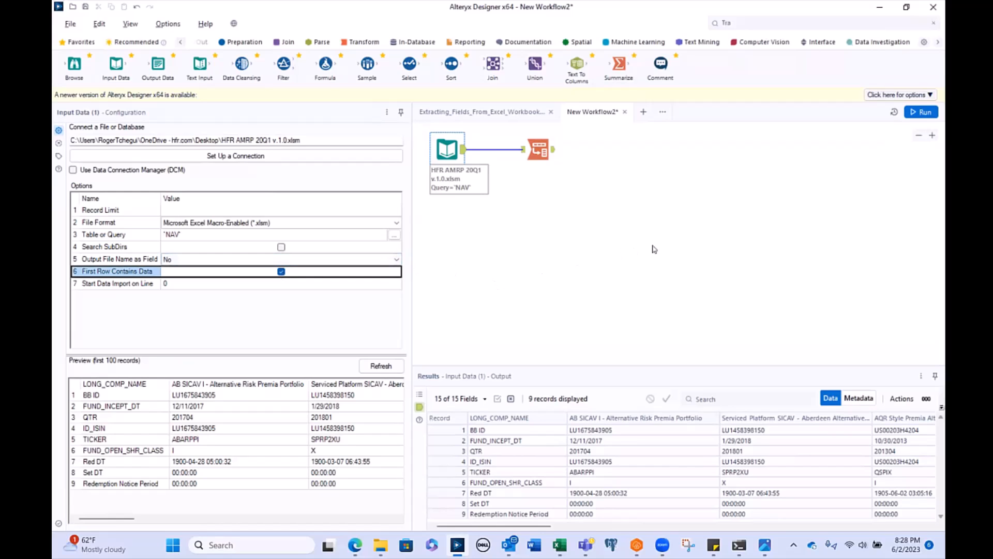
{"action": "left_click", "coordinate": [177, 283]}
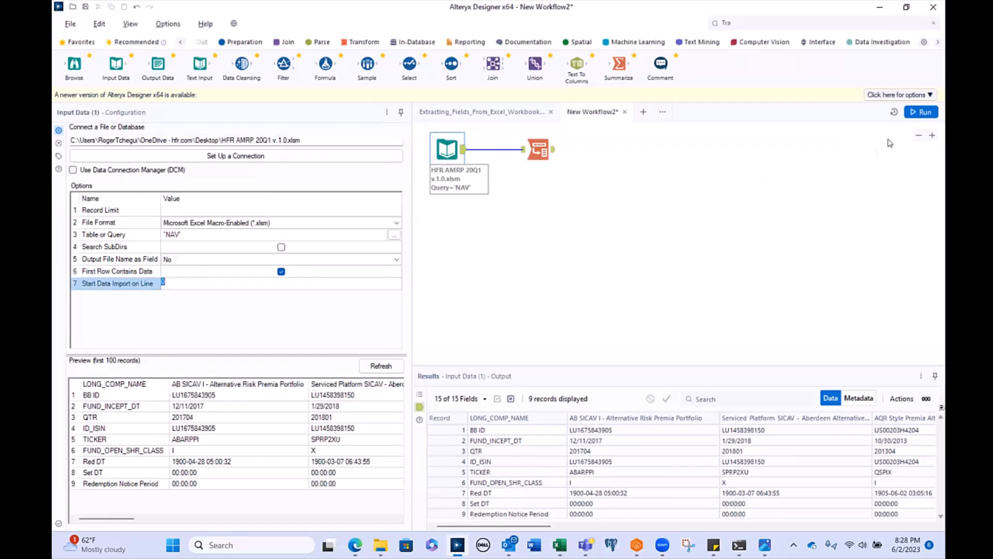
{"action": "left_click", "coordinate": [920, 113]}
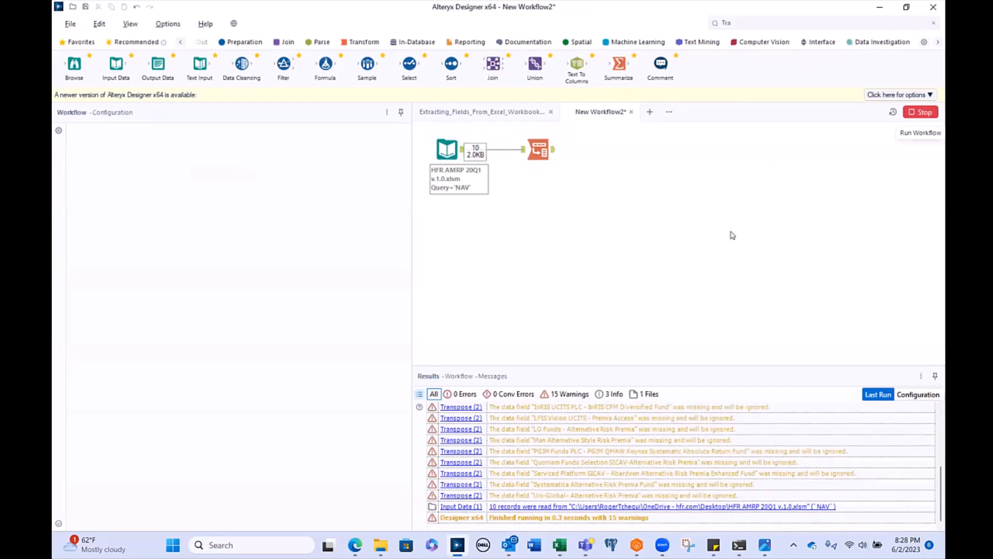
{"action": "left_click", "coordinate": [576, 297]}
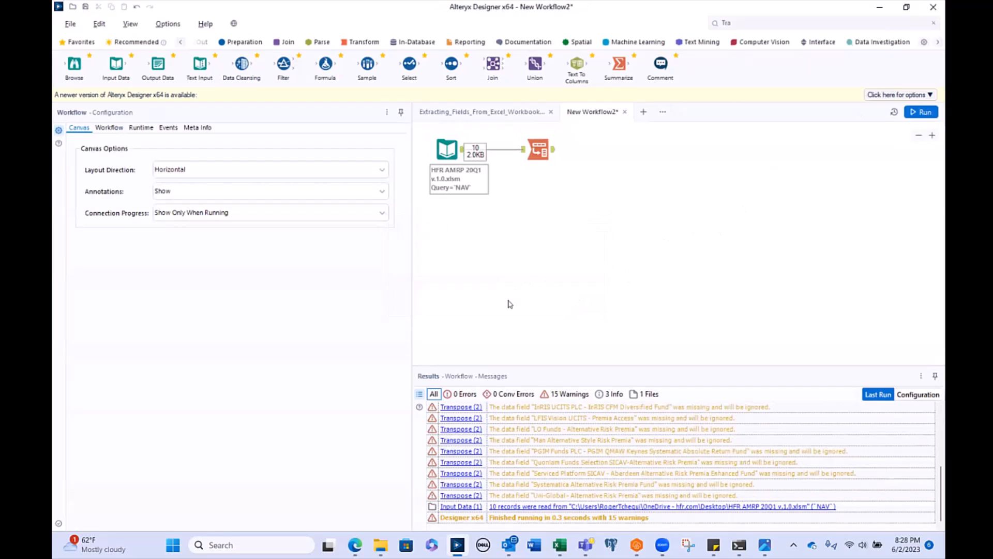
Inspect the Input Data output and compare it with the LONG_COMP_NAME header in the HFR AMRP 21Q3 v.1.0 Excel workbook, then review the import options
{"action": "left_click", "coordinate": [460, 154]}
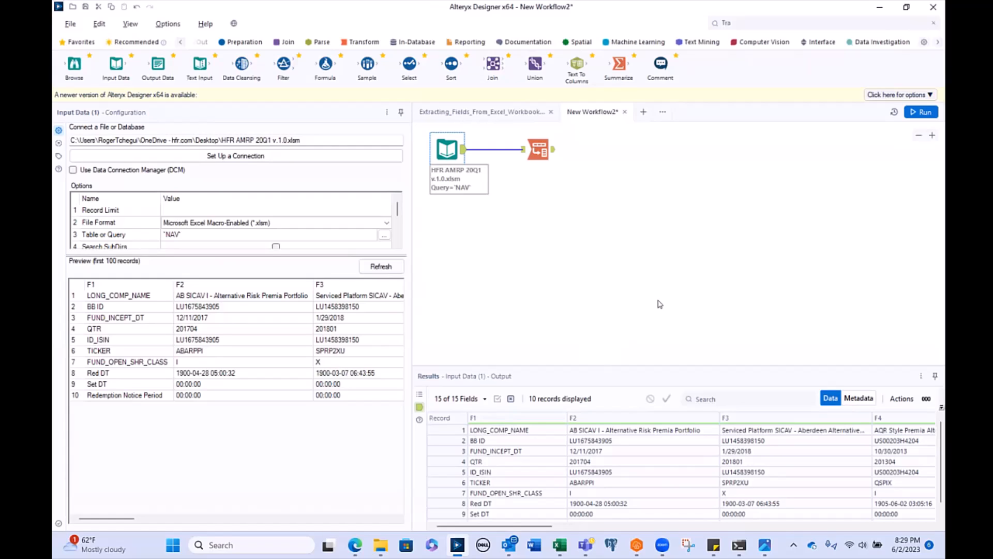
{"action": "mouse_move", "coordinate": [559, 544]}
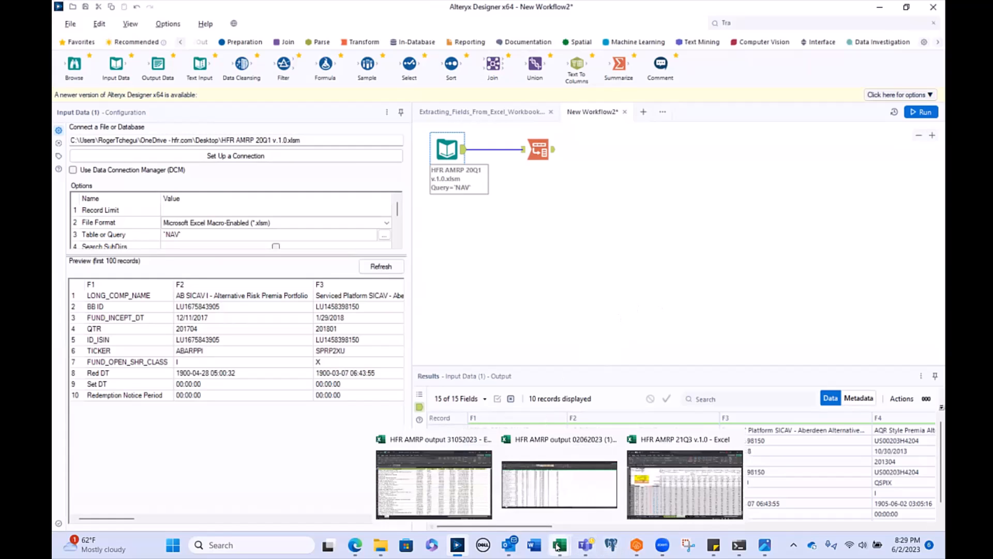
{"action": "left_click", "coordinate": [653, 471]}
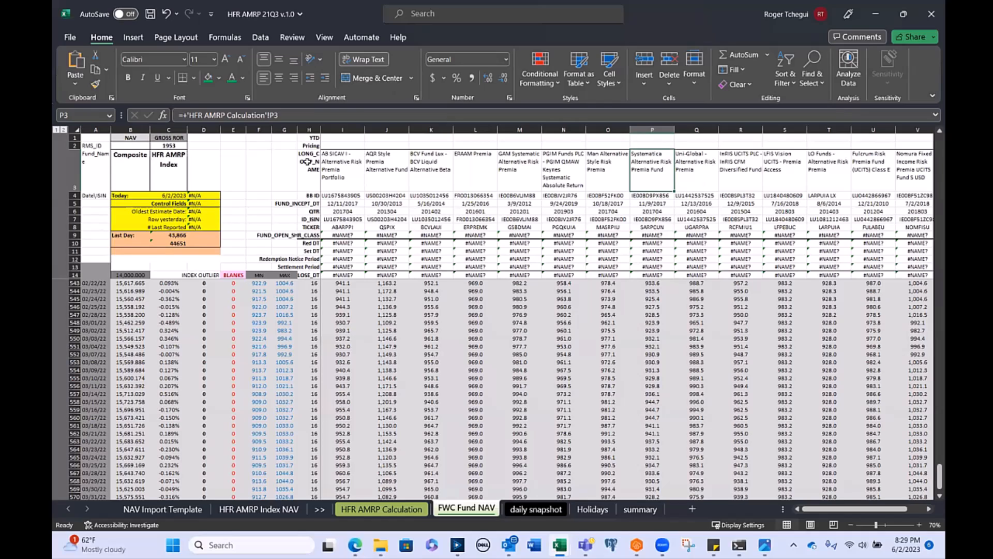
{"action": "left_click", "coordinate": [306, 162]}
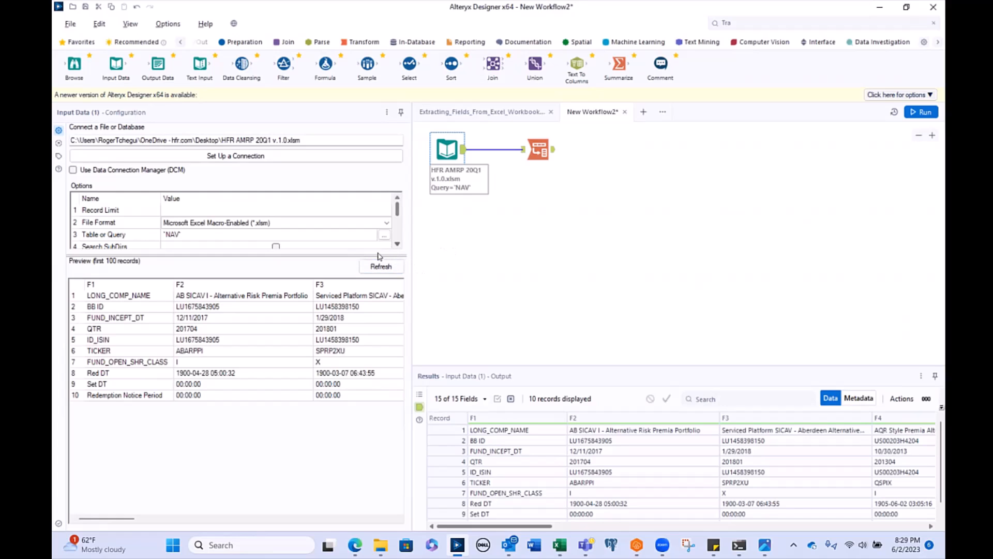
{"action": "left_click_drag", "start_coordinate": [360, 257], "coordinate": [344, 344]}
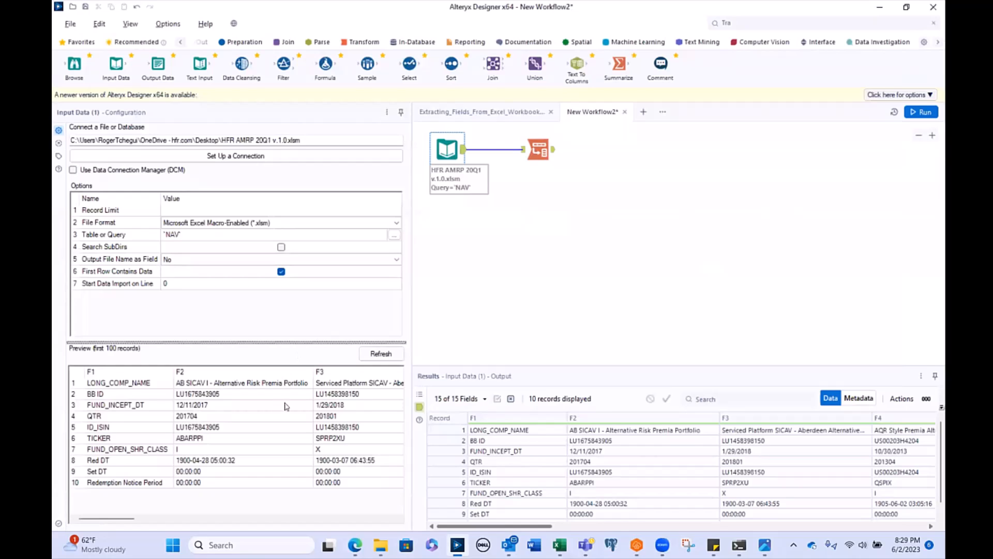
Set F1 as the Transpose tool's key column, exclude it from the data columns, and run the workflow
{"action": "left_click", "coordinate": [553, 150]}
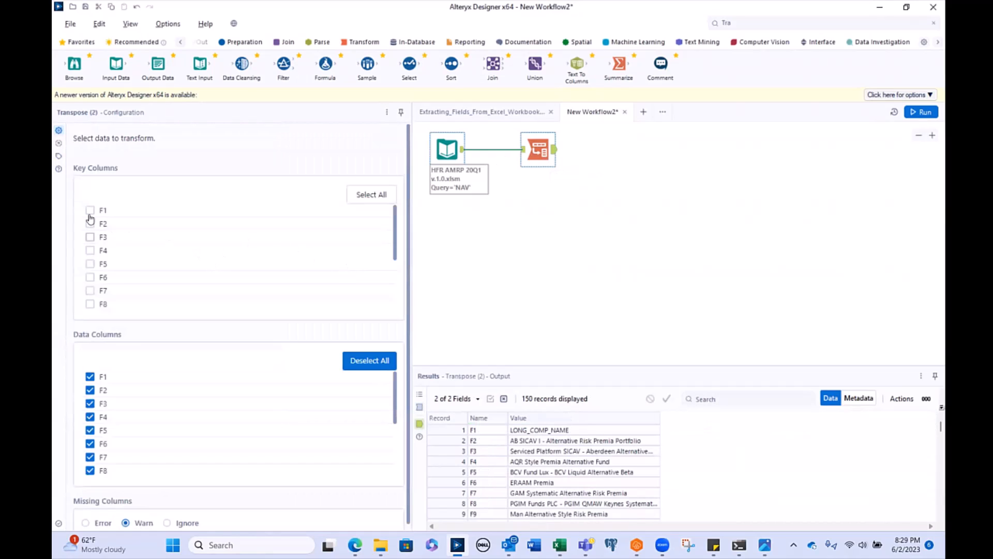
{"action": "left_click", "coordinate": [90, 211]}
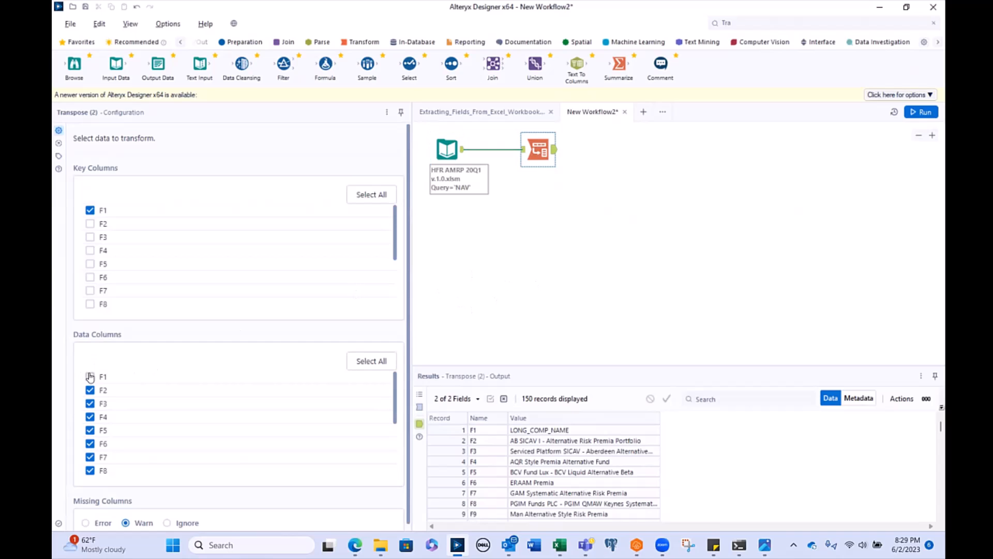
{"action": "left_click", "coordinate": [90, 376]}
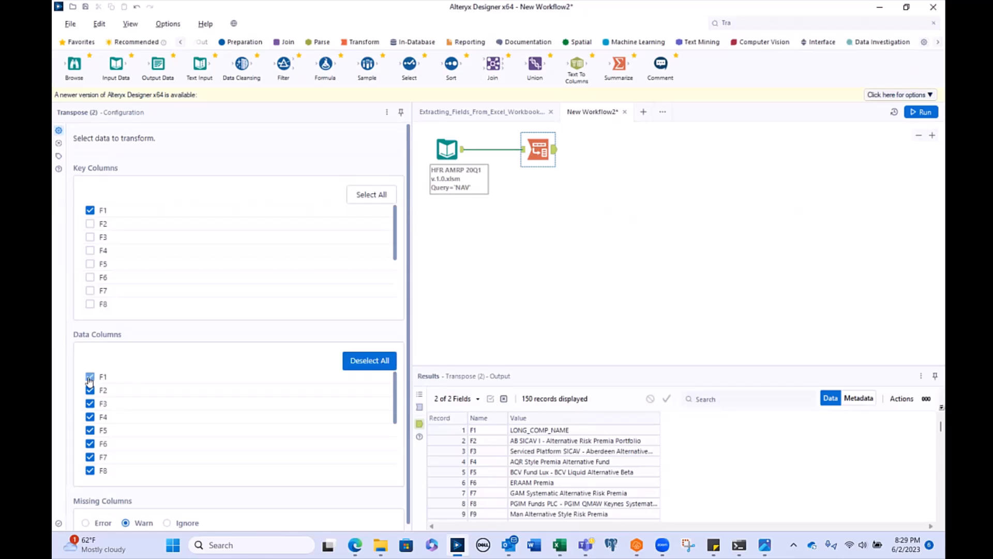
{"action": "left_click", "coordinate": [89, 379]}
{"action": "left_click", "coordinate": [918, 112]}
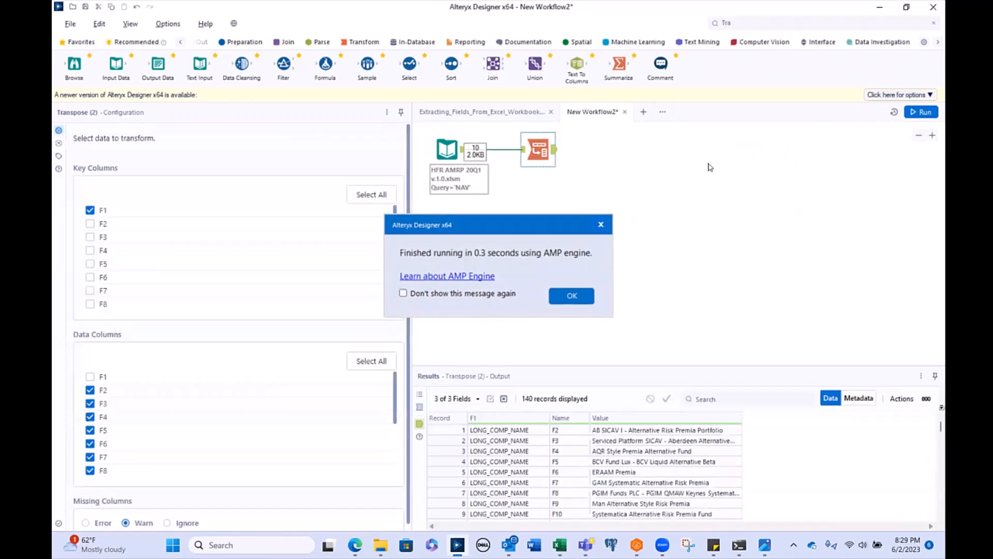
{"action": "left_click", "coordinate": [572, 297]}
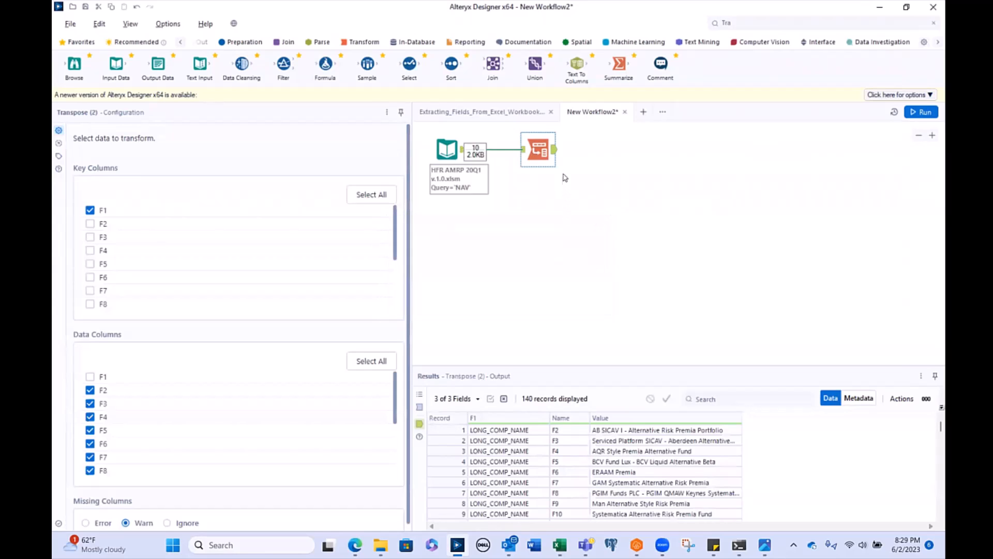
Examine the Transpose tool's output records for the F1, Name and Value fields
{"action": "left_click", "coordinate": [556, 156]}
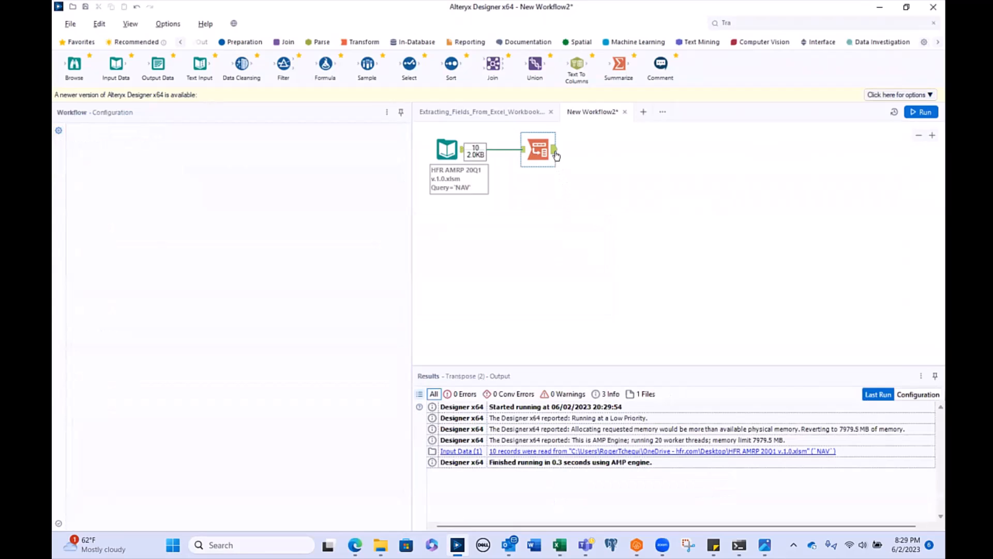
{"action": "left_click", "coordinate": [552, 154]}
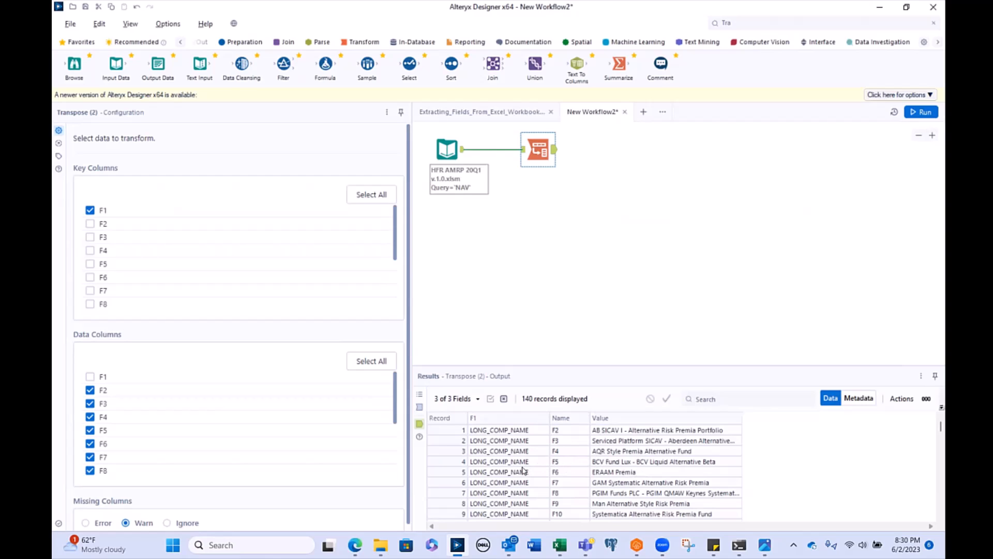
{"action": "scroll", "coordinate": [522, 469], "scroll_direction": "down", "scroll_amount": 20}
{"action": "scroll", "coordinate": [522, 469], "scroll_direction": "up", "scroll_amount": 3}
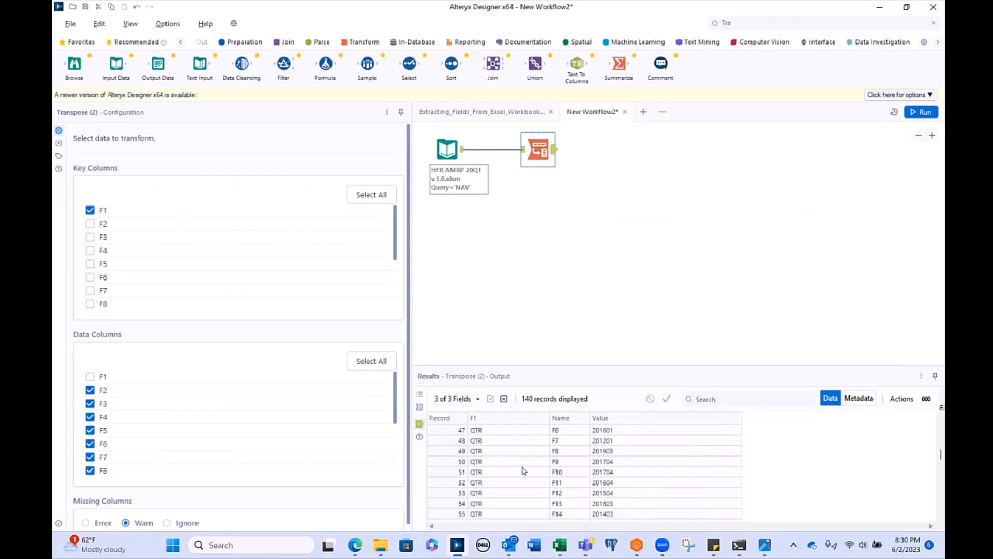
{"action": "scroll", "coordinate": [709, 493], "scroll_direction": "up", "scroll_amount": 20}
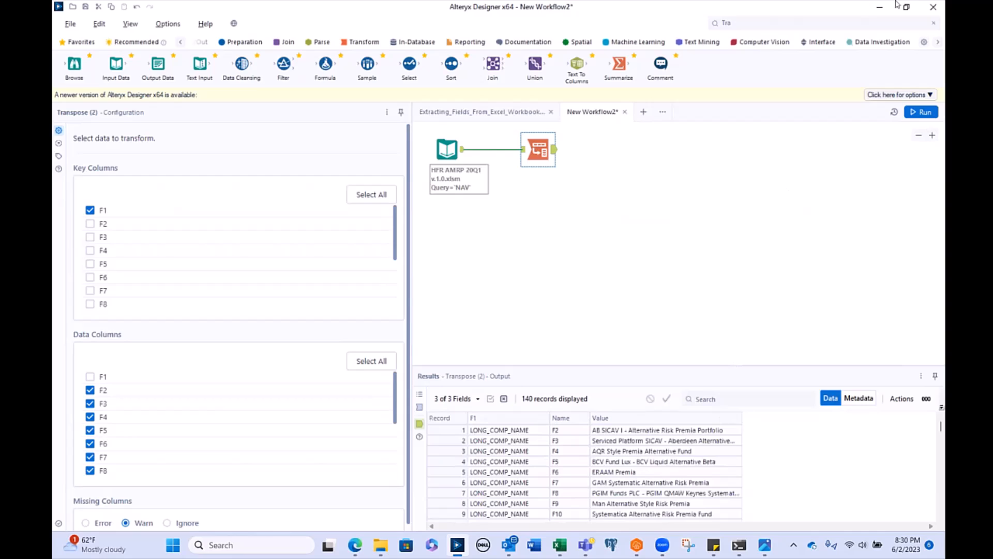
Find the Cross Tab tool and connect it after the Transpose tool, then narrow the configuration area
{"action": "left_click", "coordinate": [878, 25]}
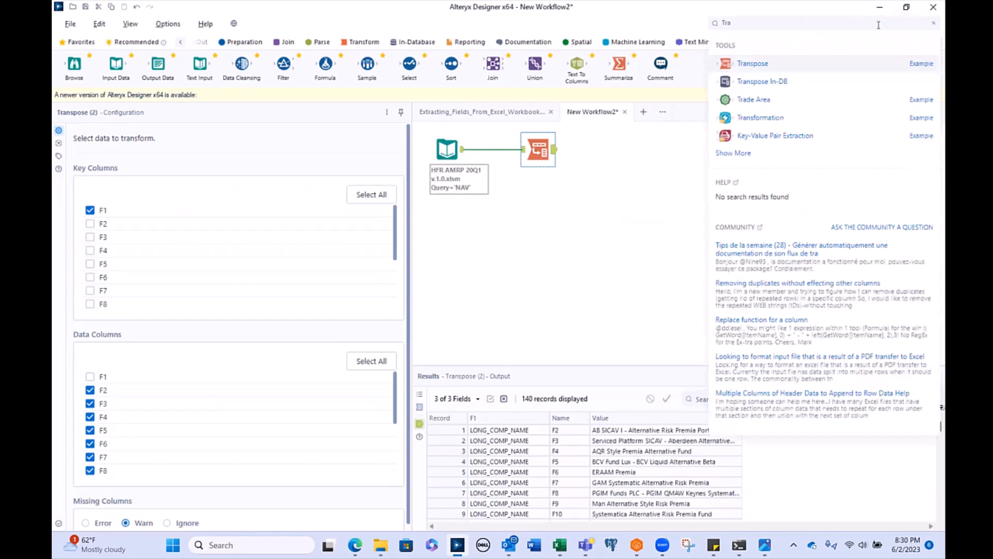
{"action": "type", "text": "cros"}
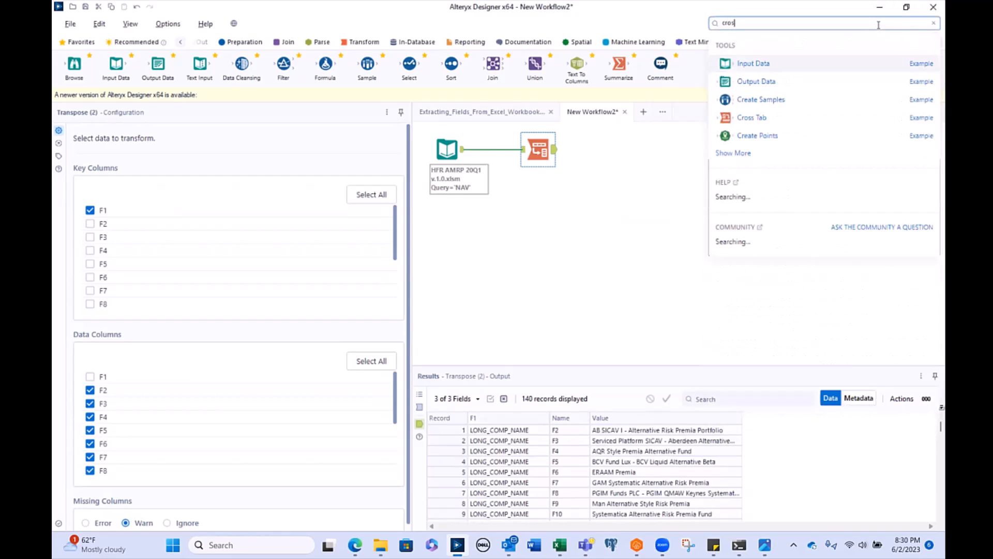
{"action": "left_click_drag", "start_coordinate": [834, 61], "coordinate": [630, 150]}
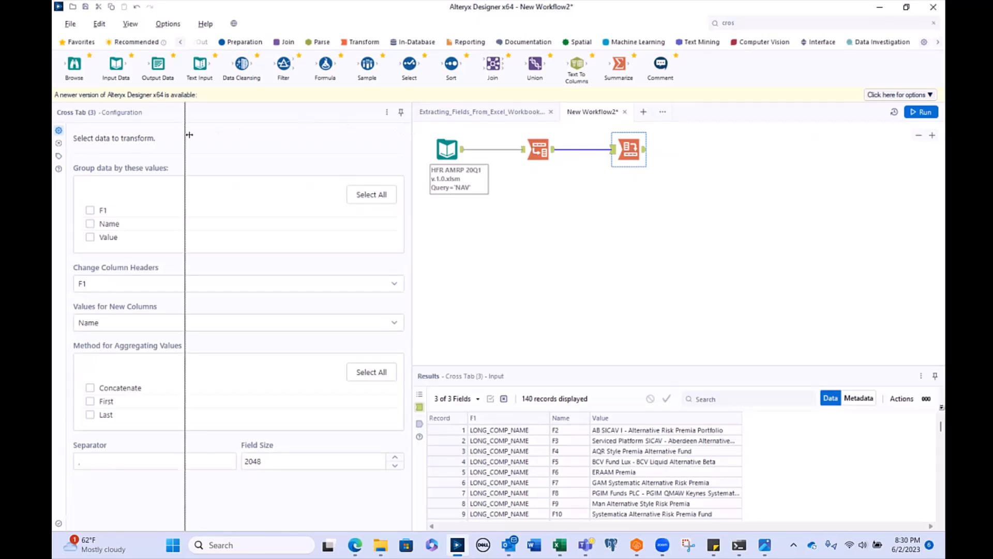
{"action": "left_click_drag", "start_coordinate": [184, 135], "coordinate": [187, 135]}
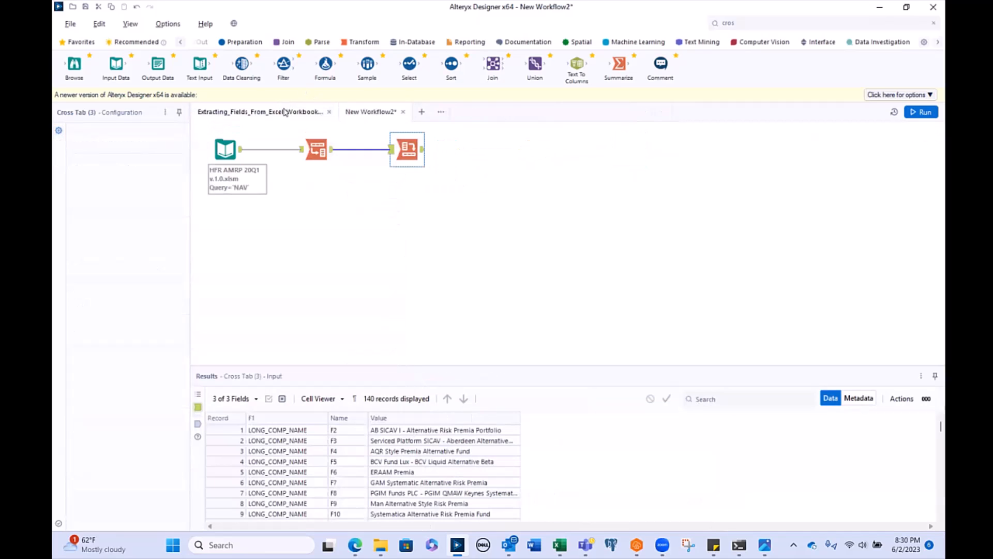
Following the Extracting_Fields_From_Excel_Workbook workflow, group the new Cross Tab by Name with First as aggregation method, and run the workflow
{"action": "left_click", "coordinate": [284, 112]}
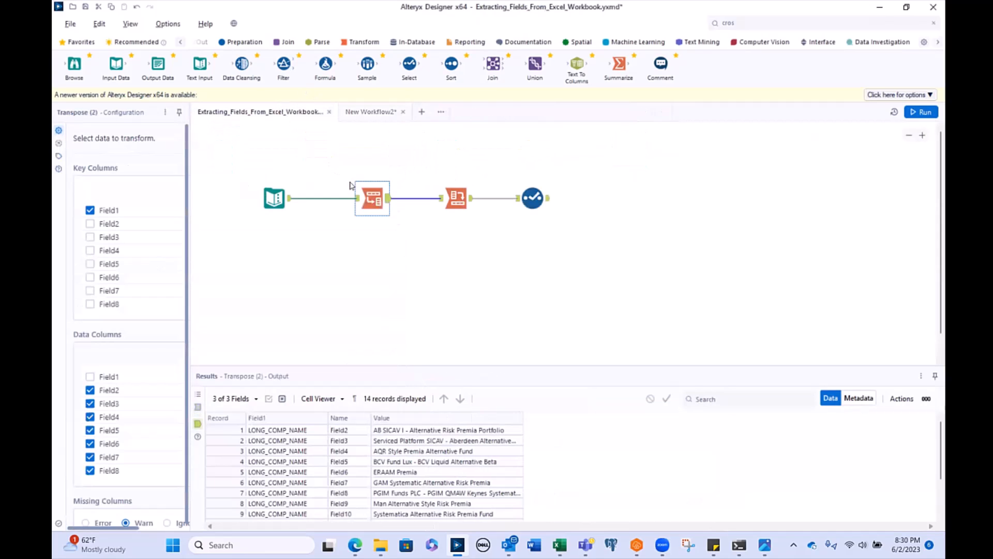
{"action": "left_click", "coordinate": [464, 206]}
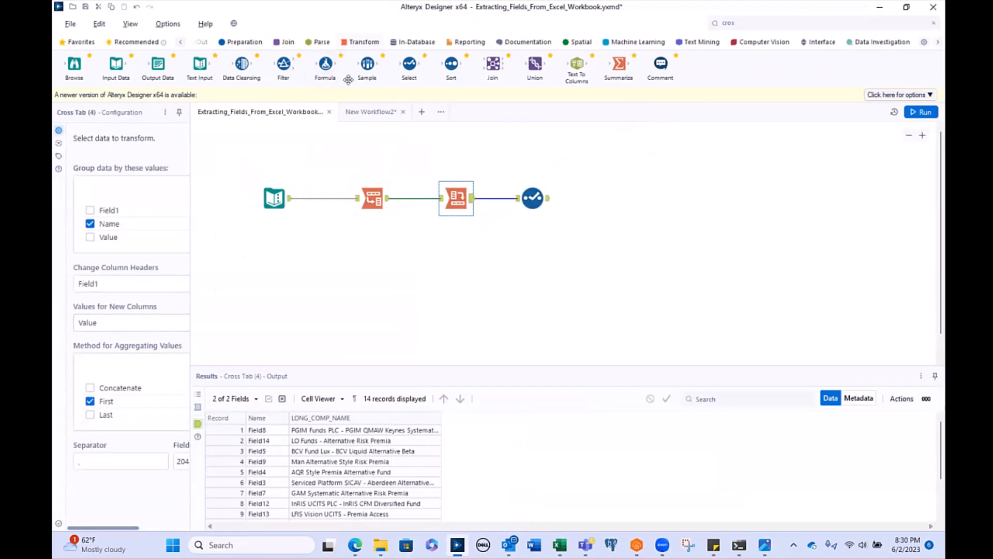
{"action": "left_click", "coordinate": [364, 113]}
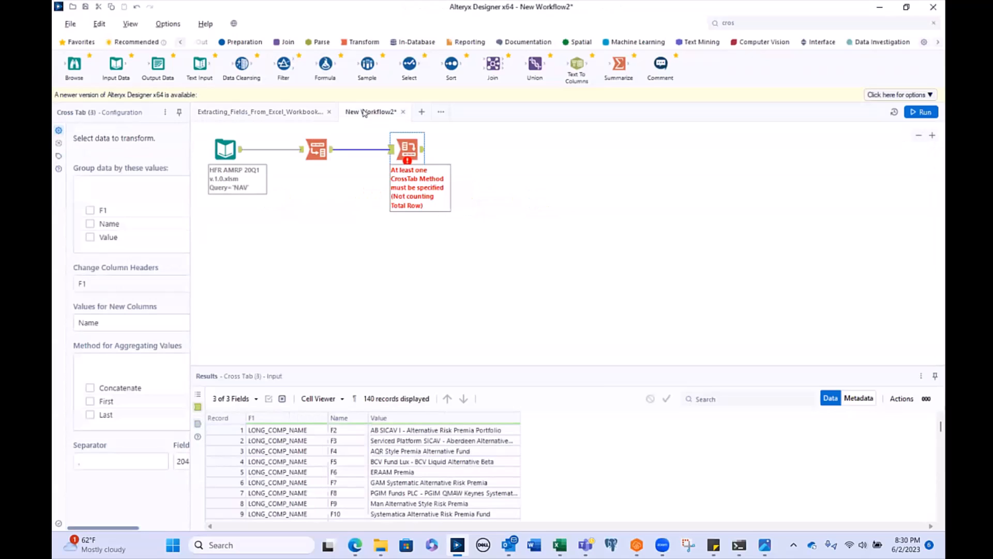
{"action": "left_click", "coordinate": [88, 224]}
{"action": "left_click", "coordinate": [90, 402]}
{"action": "left_click", "coordinate": [921, 112]}
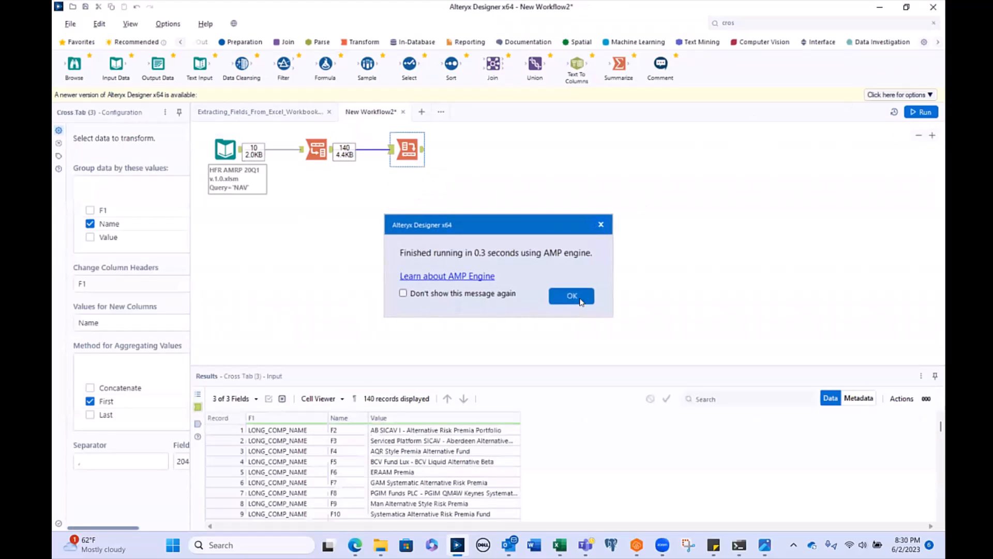
{"action": "left_click", "coordinate": [571, 296]}
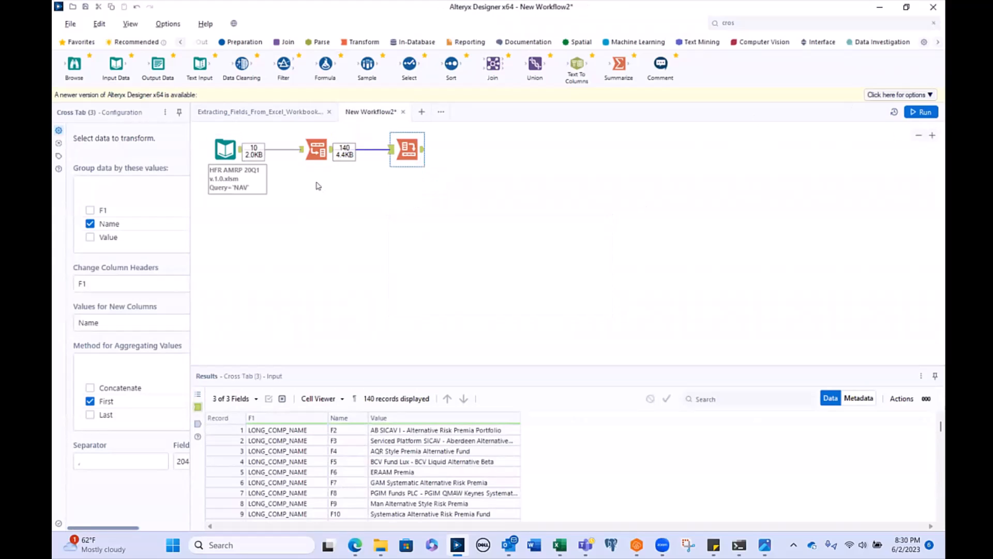
Recheck the reference workflow's Cross Tab, set Values for New Columns to Value in the new workflow's Cross Tab, and rerun it
{"action": "left_click", "coordinate": [257, 112]}
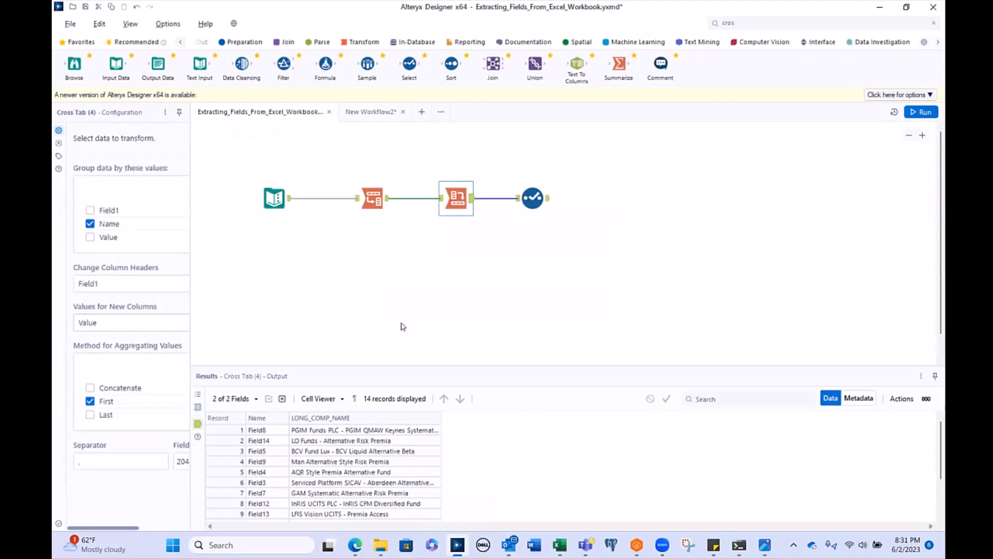
{"action": "left_click", "coordinate": [376, 118]}
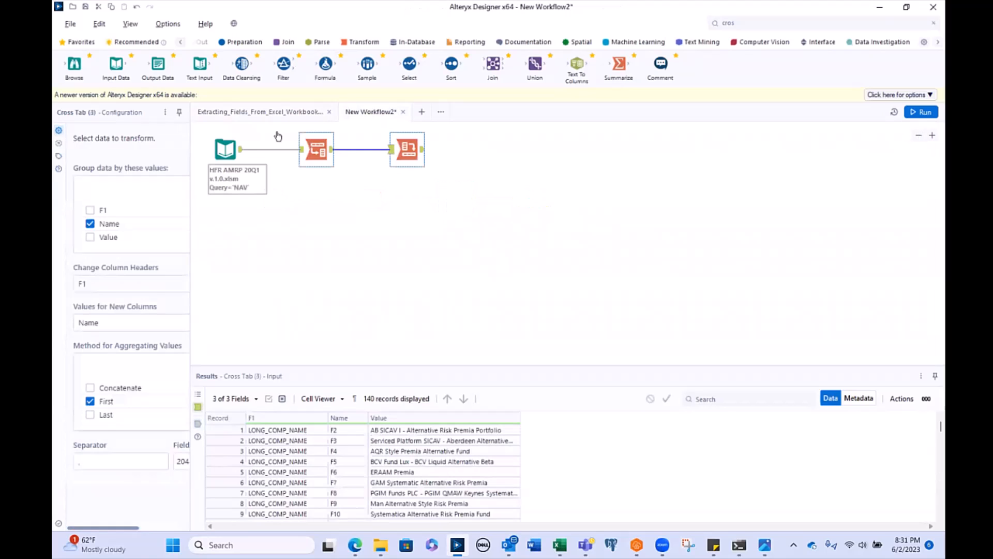
{"action": "left_click", "coordinate": [160, 325]}
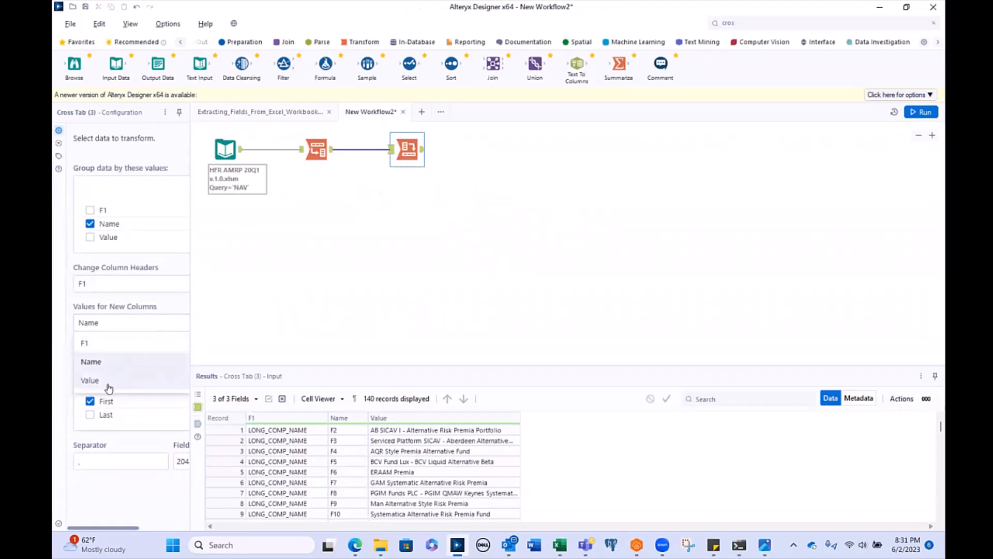
{"action": "left_click", "coordinate": [90, 380]}
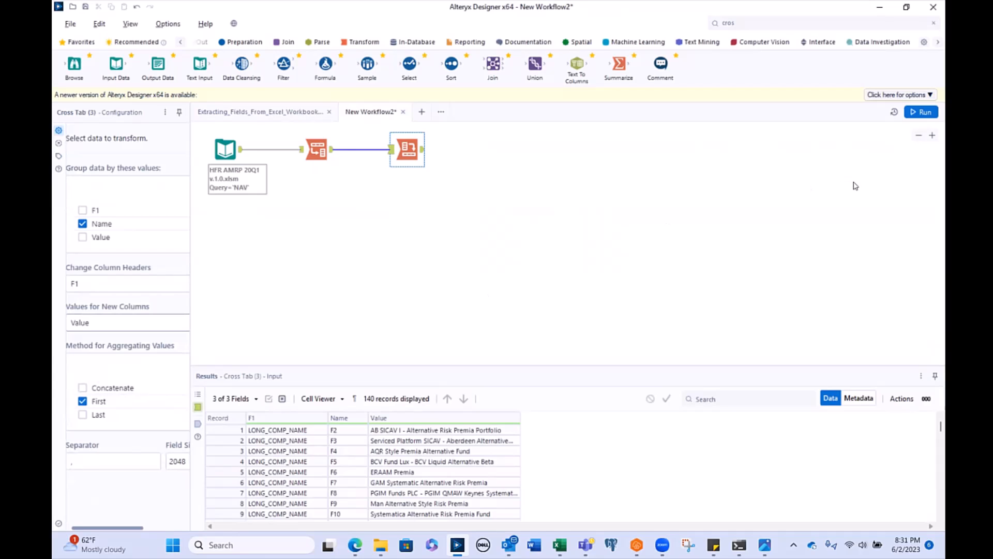
{"action": "left_click", "coordinate": [919, 113]}
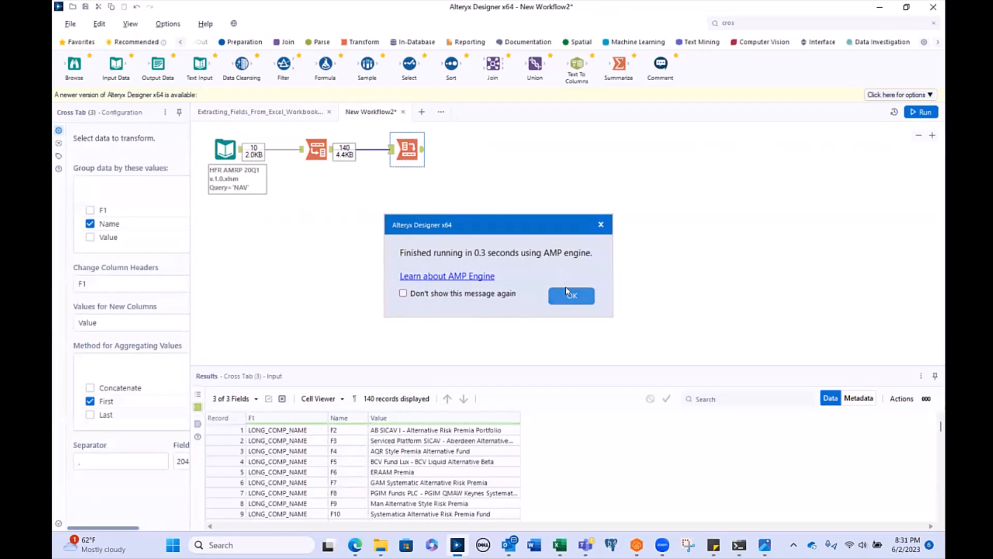
Review the Cross Tab tool's output records, then find the Select tool and connect it after the Cross Tab
{"action": "left_click", "coordinate": [569, 298]}
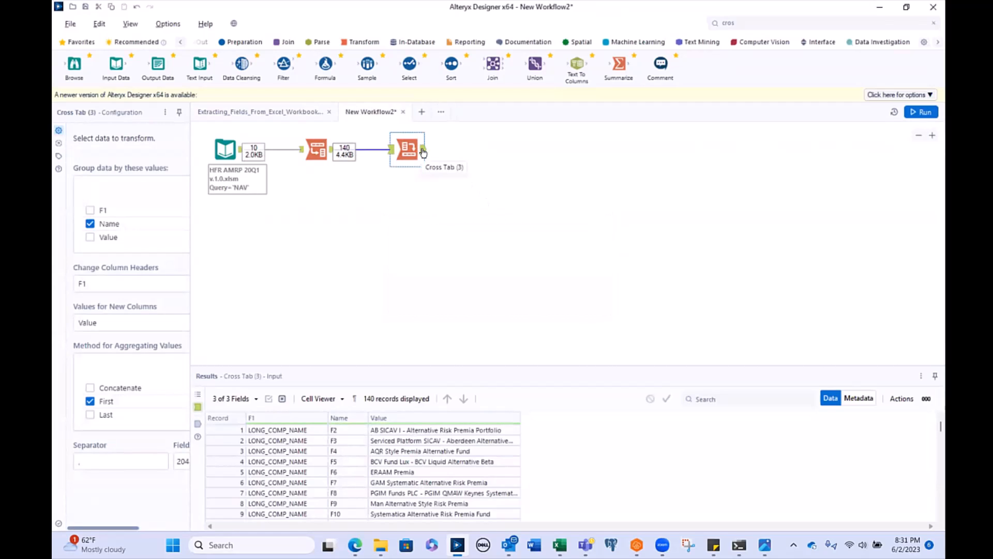
{"action": "left_click", "coordinate": [423, 152]}
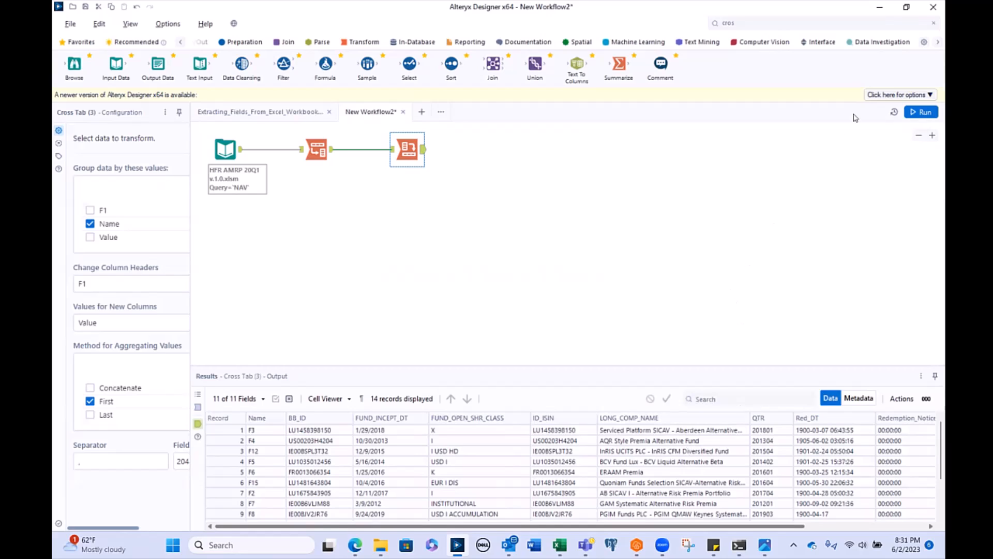
{"action": "left_click", "coordinate": [794, 19]}
{"action": "type", "text": "sel"}
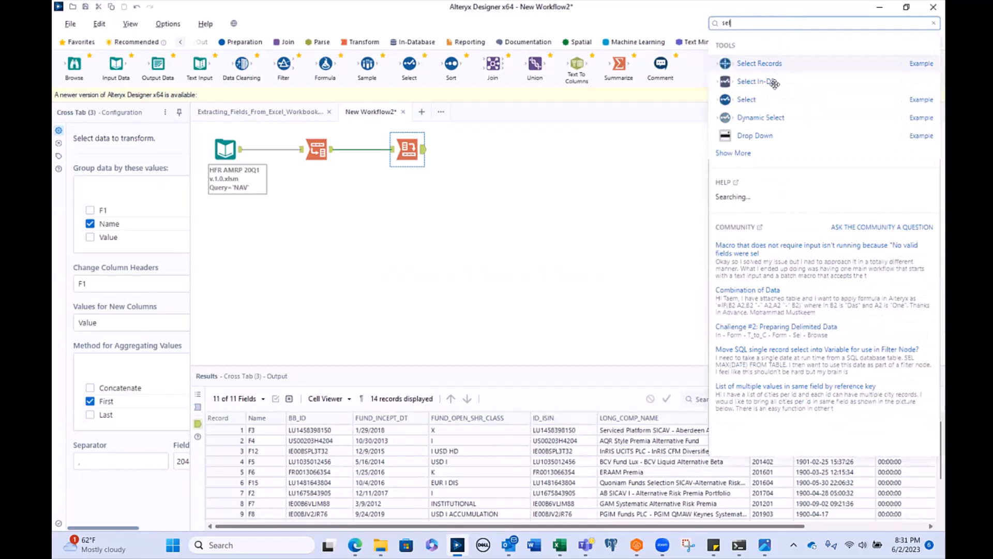
{"action": "left_click_drag", "start_coordinate": [769, 103], "coordinate": [491, 154]}
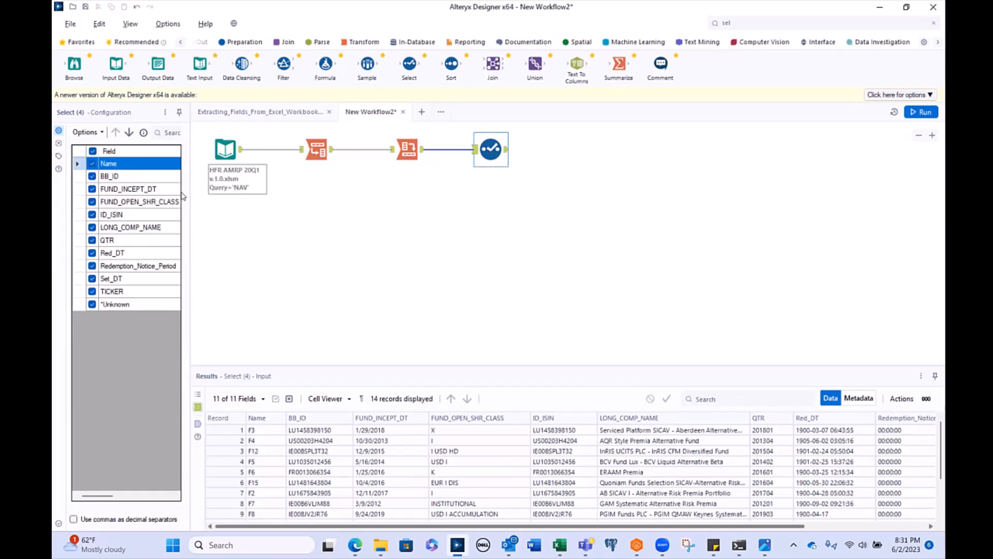
Widen the Select tool's configuration area and exclude the Name field
{"action": "left_click", "coordinate": [93, 163]}
{"action": "left_click", "coordinate": [93, 164]}
{"action": "left_click_drag", "start_coordinate": [190, 192], "coordinate": [298, 194]}
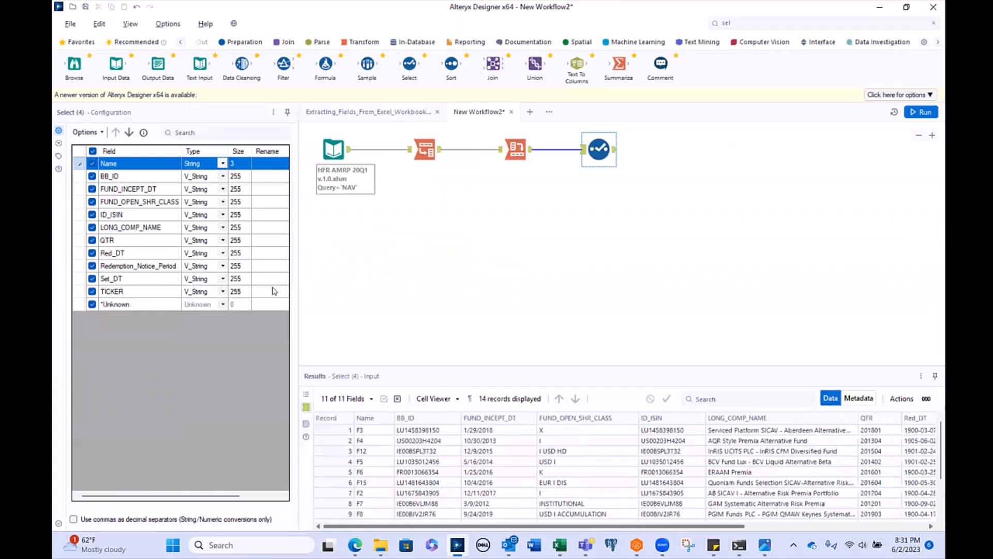
{"action": "left_click", "coordinate": [300, 235]}
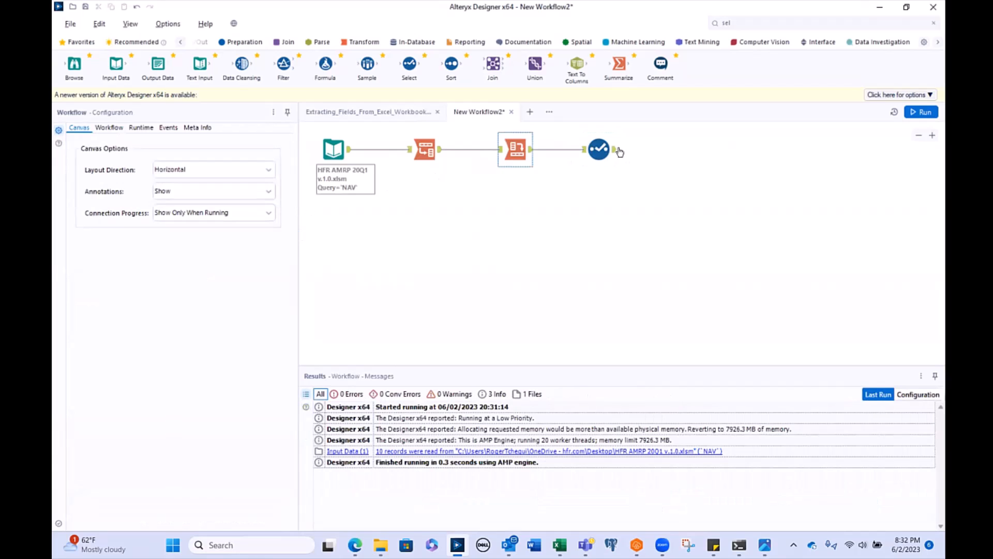
{"action": "left_click", "coordinate": [605, 154]}
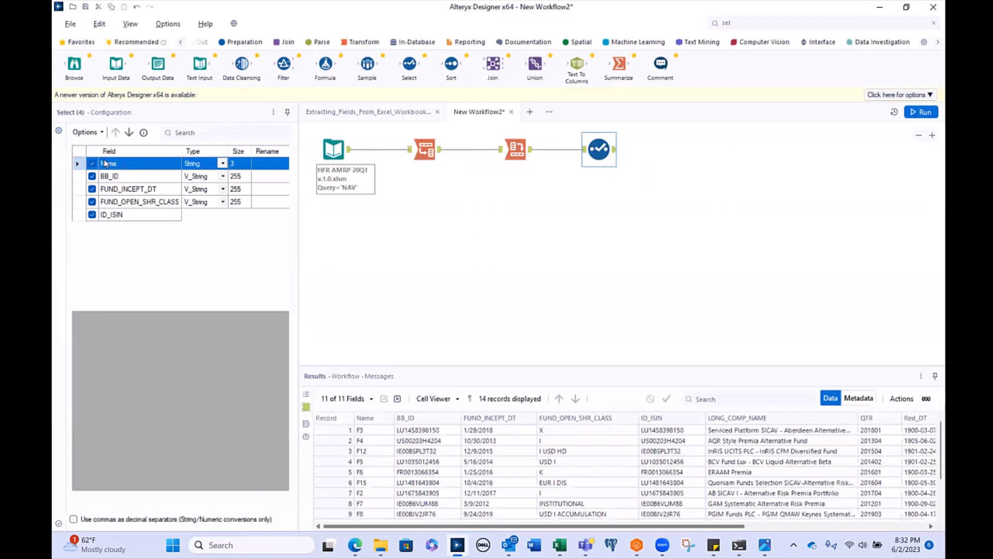
{"action": "left_click", "coordinate": [92, 163]}
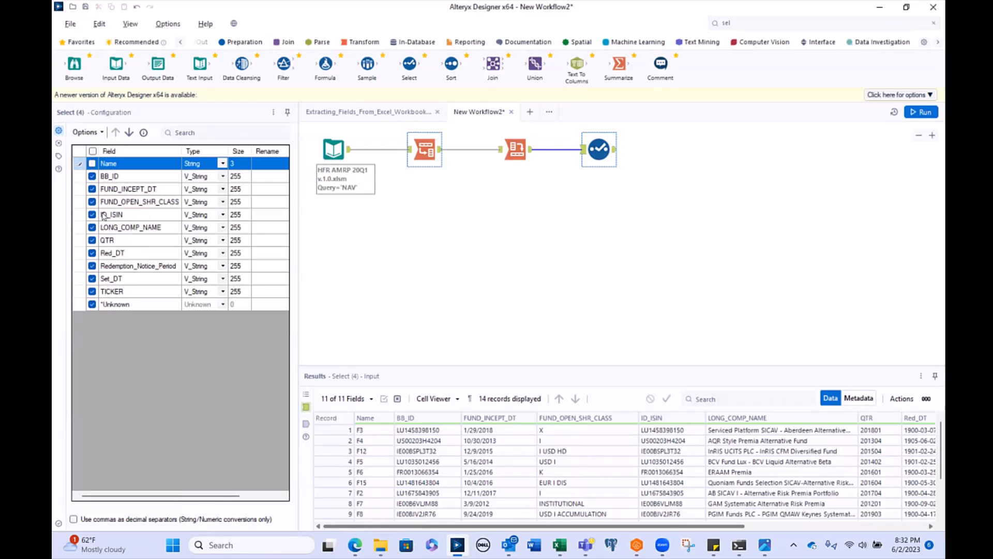
Keep LONG_COMP_NAME included in the Select tool and move it up to be the first field, above Name
{"action": "left_click", "coordinate": [92, 228]}
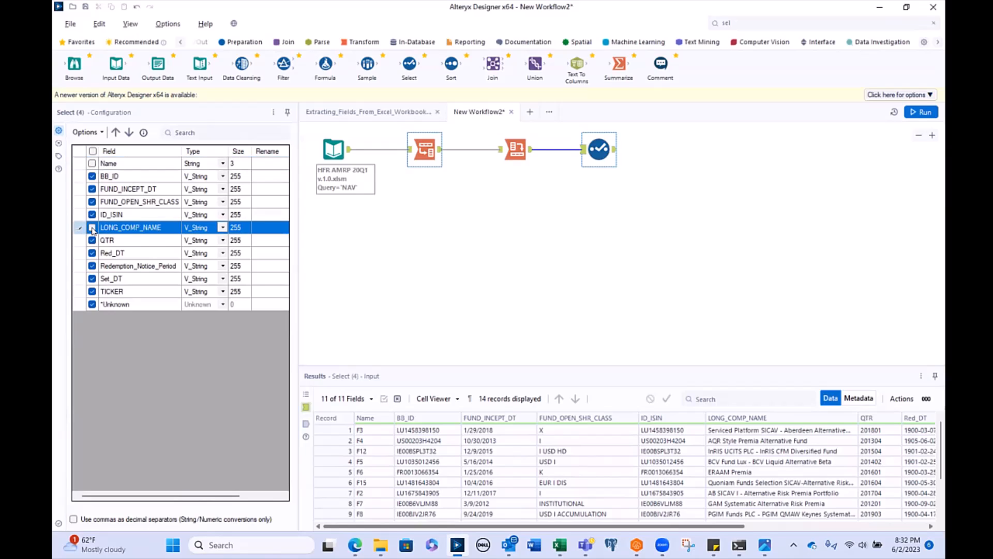
{"action": "left_click", "coordinate": [92, 229]}
{"action": "left_click", "coordinate": [116, 133]}
{"action": "left_click", "coordinate": [116, 133]}
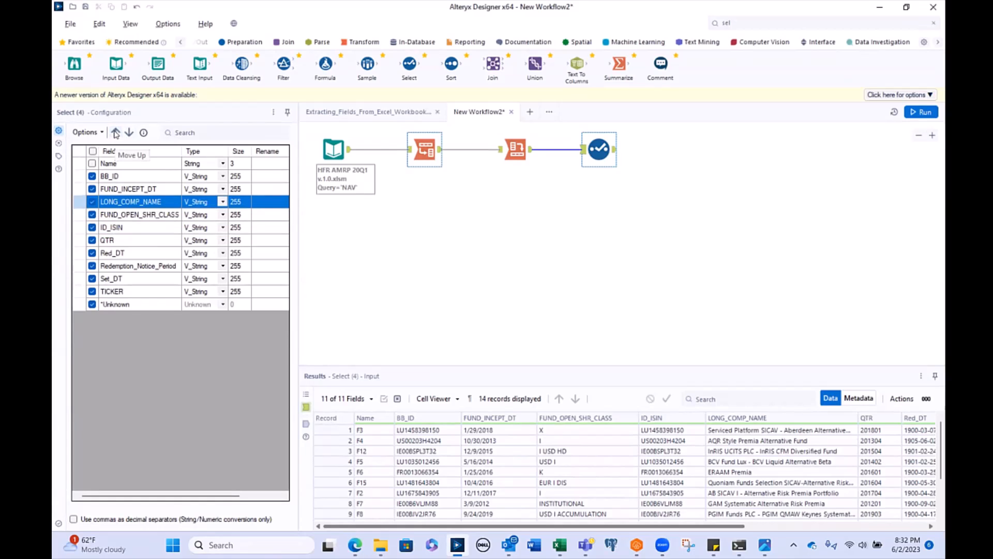
{"action": "left_click", "coordinate": [115, 133]}
{"action": "left_click", "coordinate": [115, 133]}
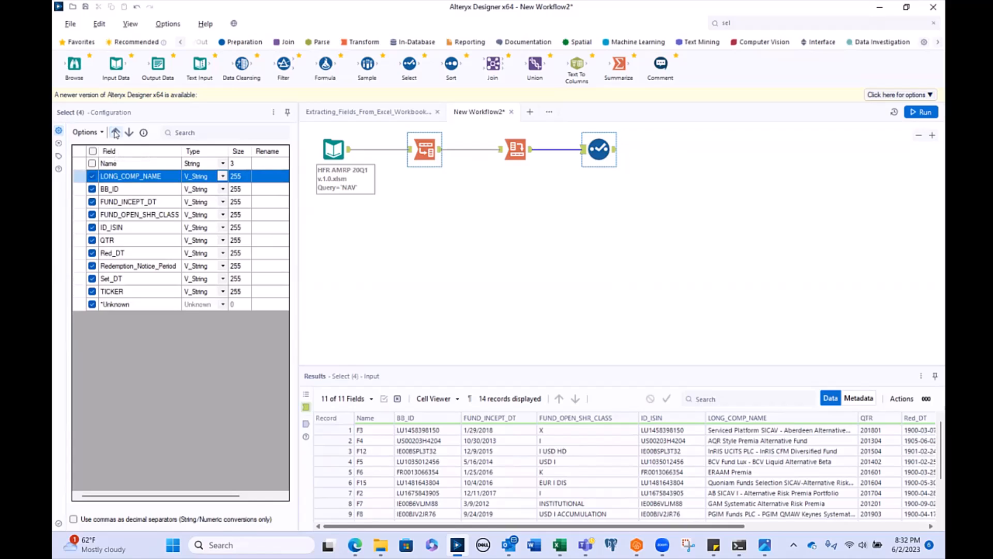
{"action": "left_click", "coordinate": [116, 133]}
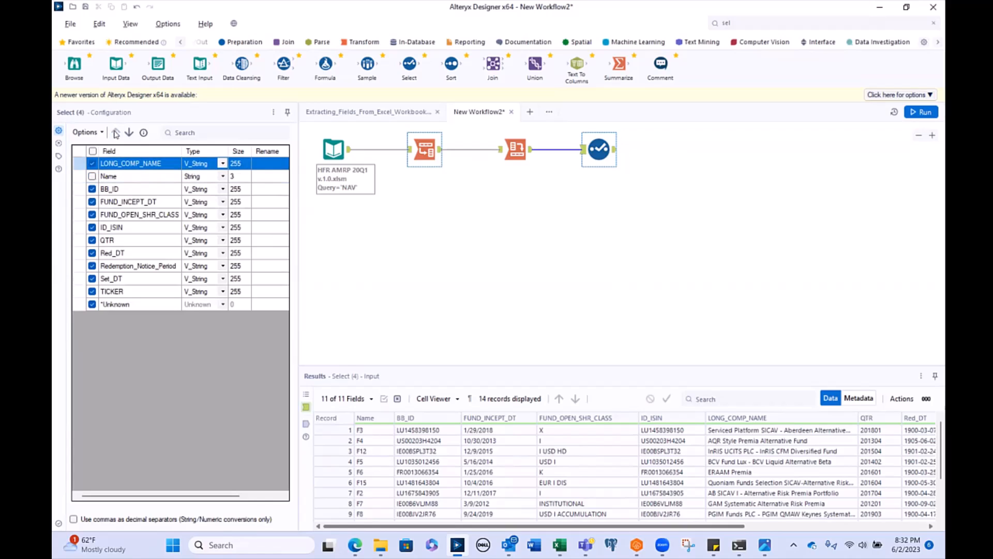